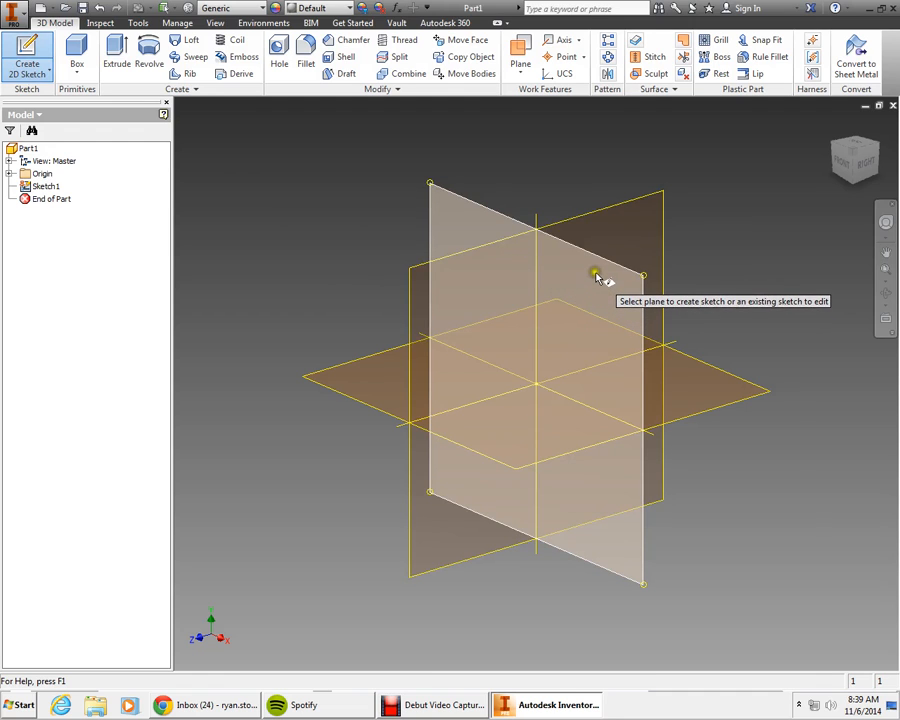
Step: Start a sketch on the front plane and draw a rectangle about 0.367 by 0.242 in above the origin
left_click(636, 295)
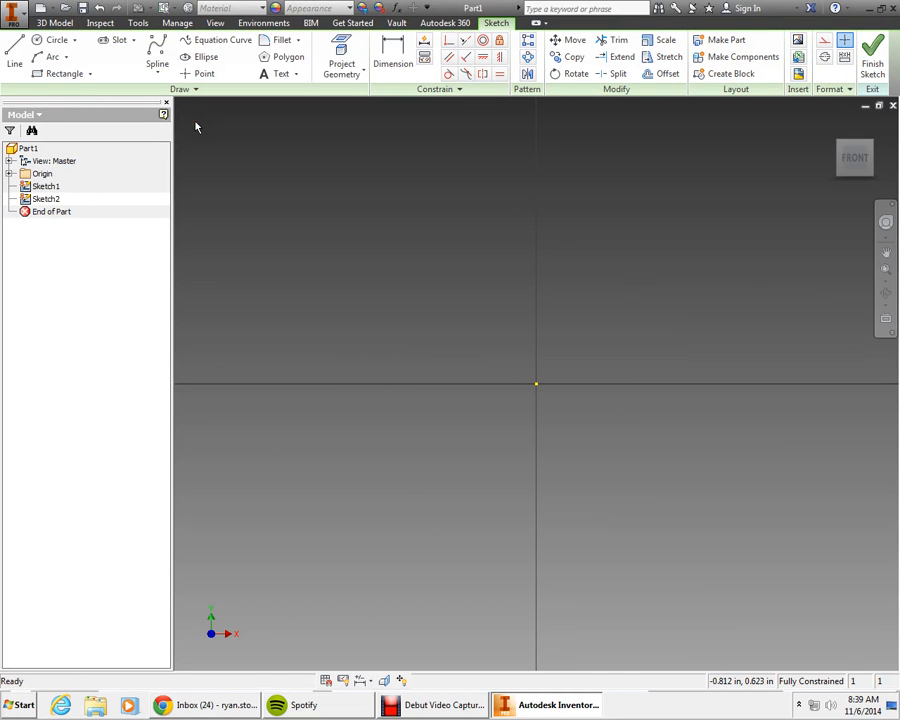
left_click(65, 75)
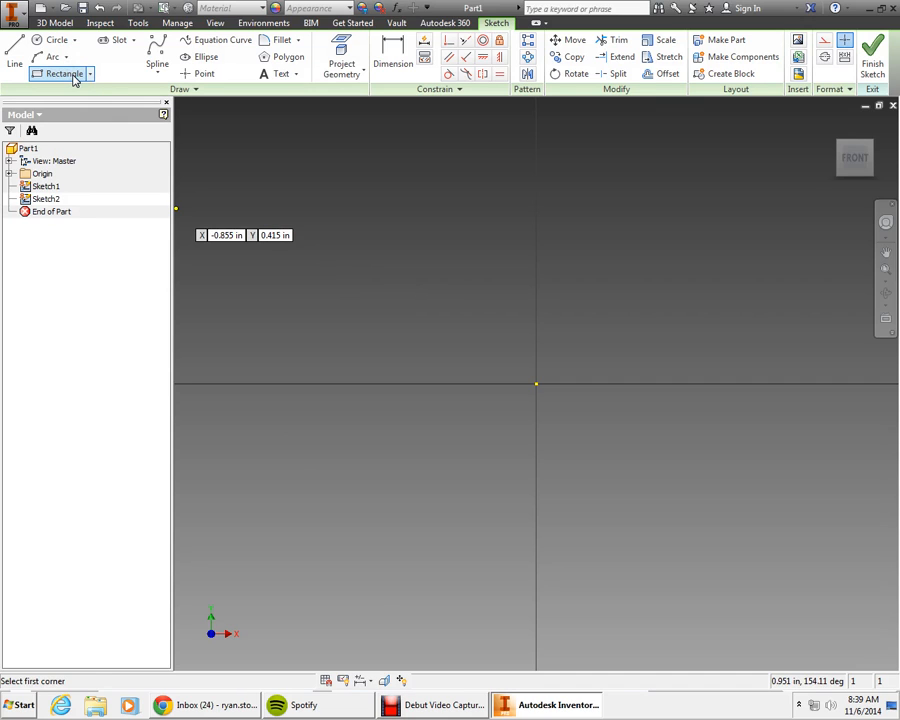
left_click(573, 345)
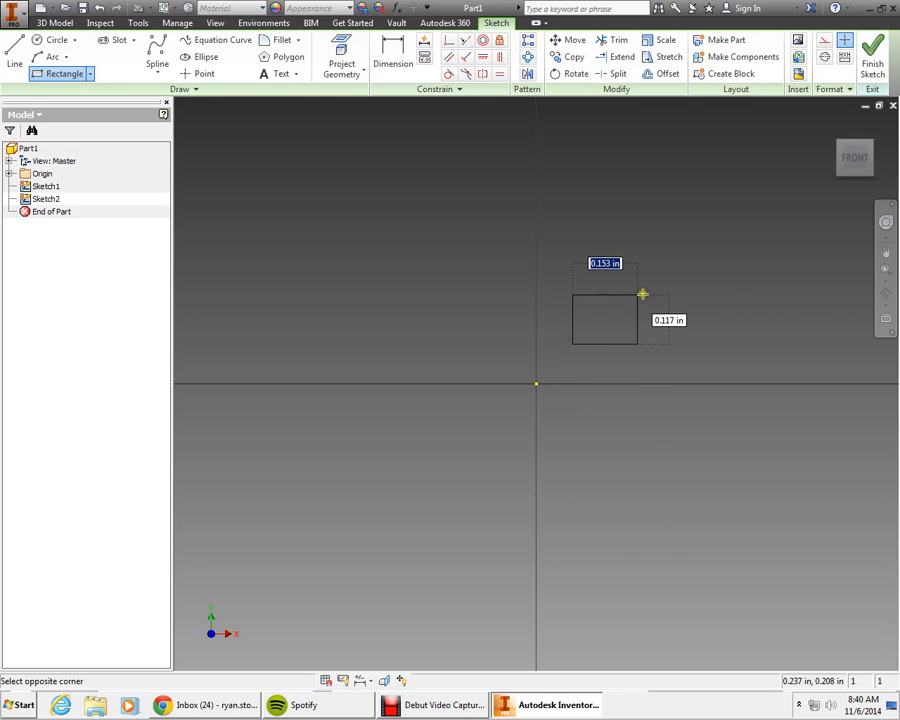
left_click(728, 243)
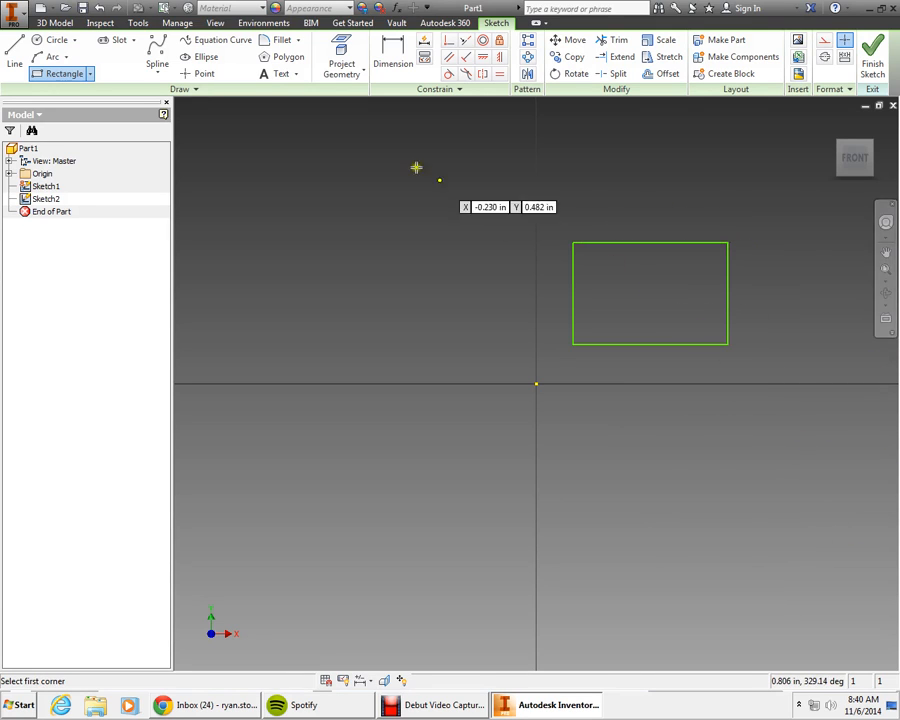
Step: Dimension the rectangle's bottom edge and set its width to 2 in
left_click(388, 64)
left_click(662, 346)
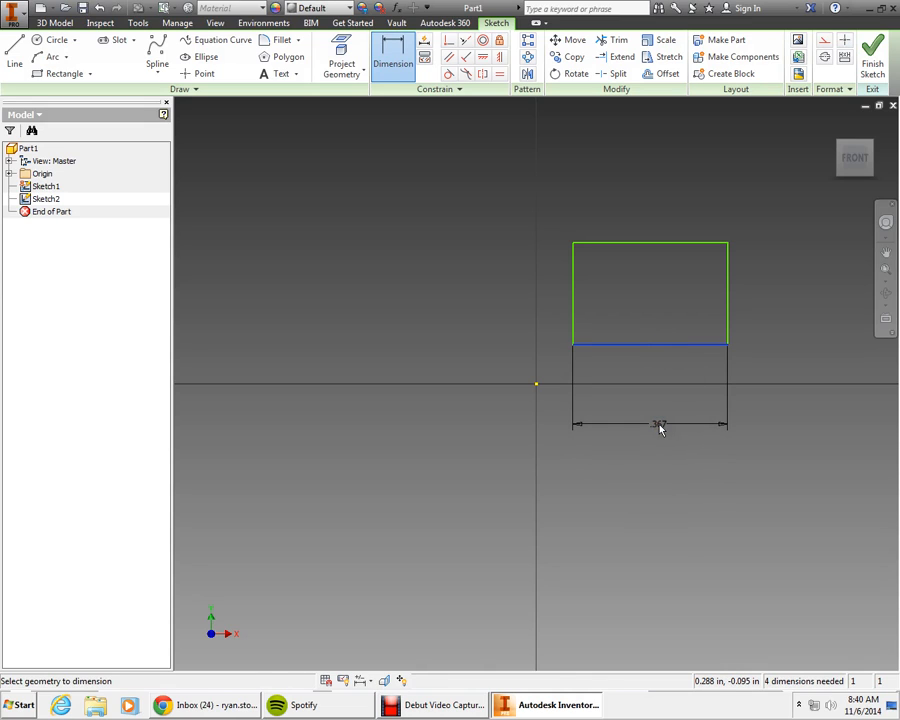
left_click(660, 427)
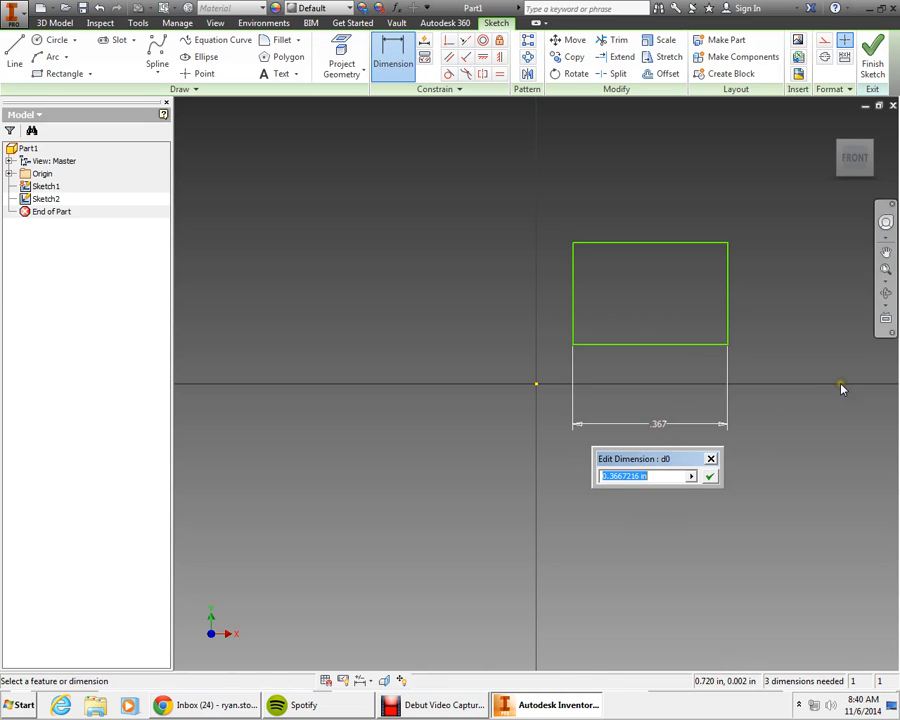
left_click(389, 63)
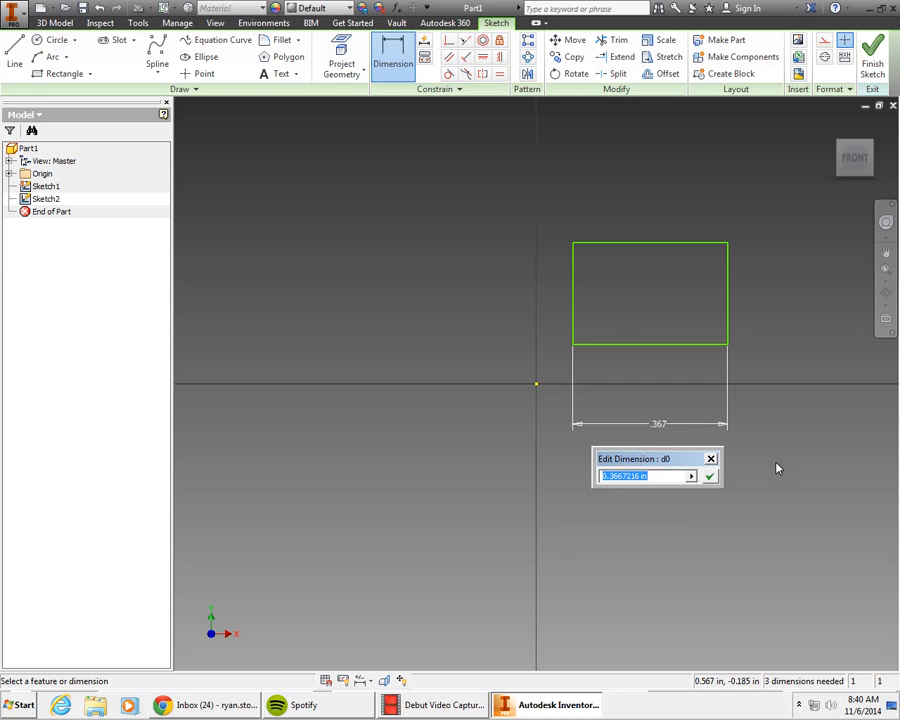
type("2")
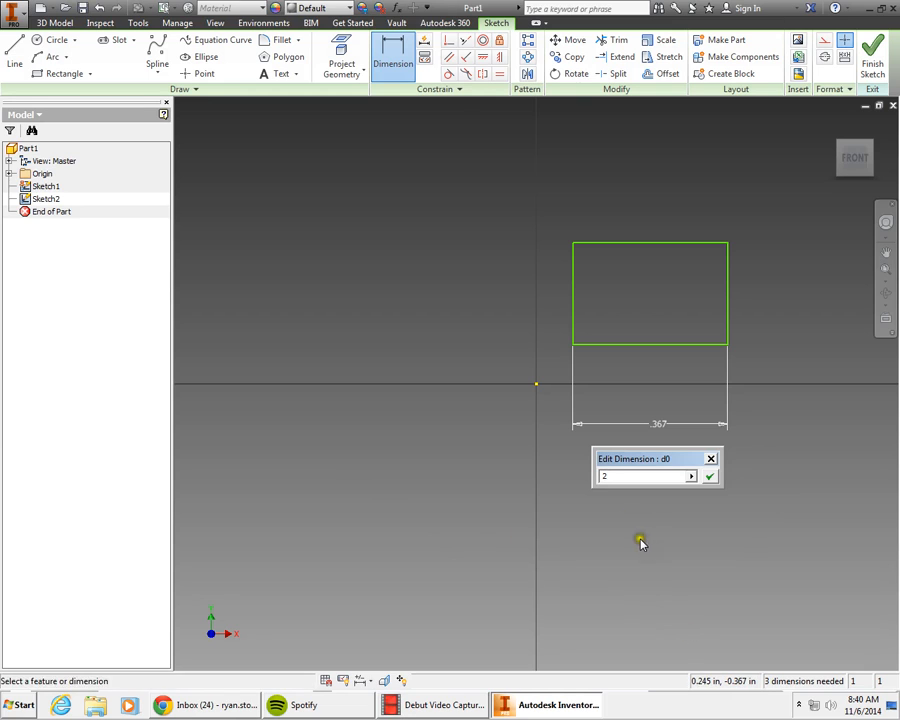
left_click(711, 479)
Step: Dimension the rectangle's left edge, set its height to 1 in, and finish the sketch
scroll(668, 690, "up", 5)
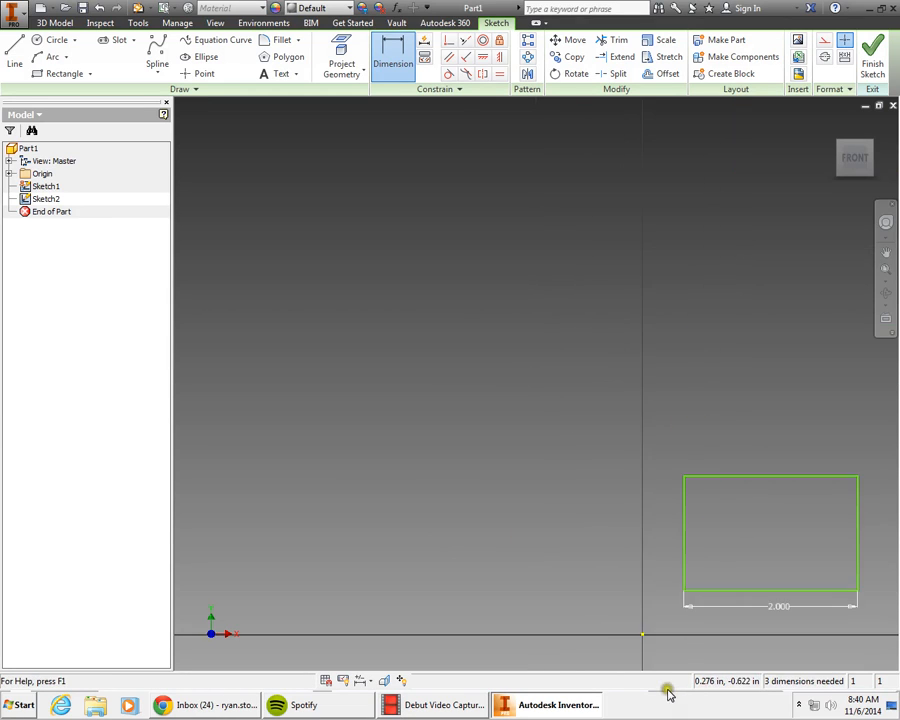
scroll(554, 628, "up", 3)
scroll(737, 652, "down", 3)
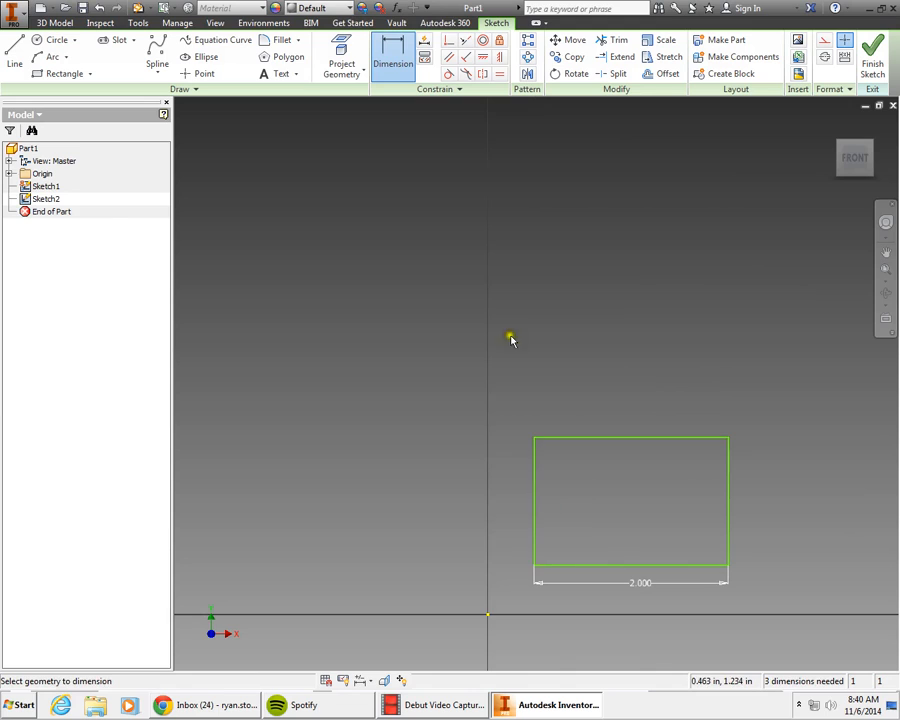
left_click(395, 70)
left_click(534, 485)
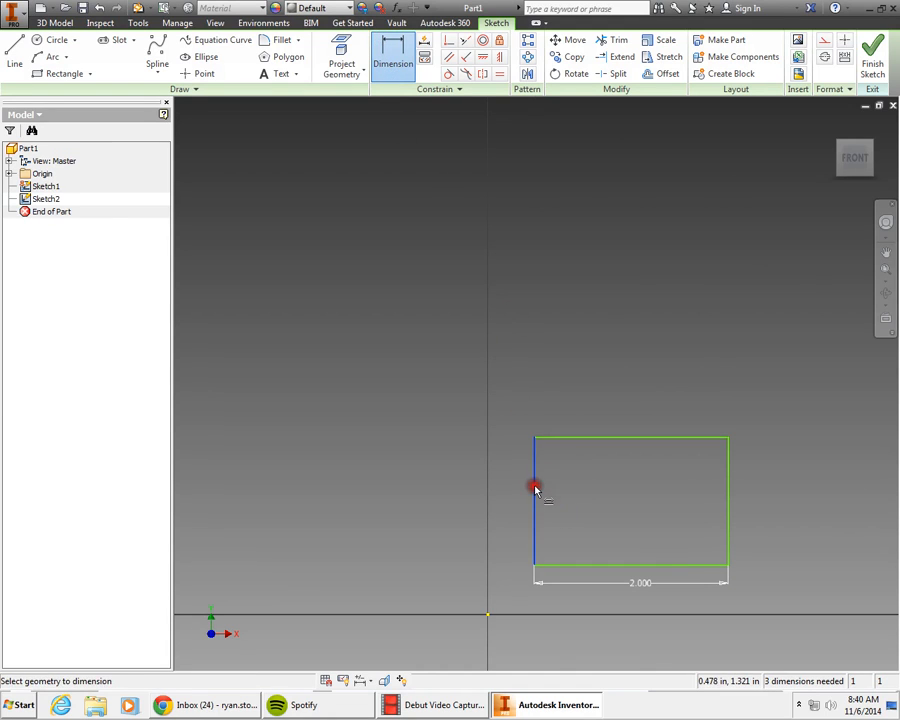
left_click(455, 490)
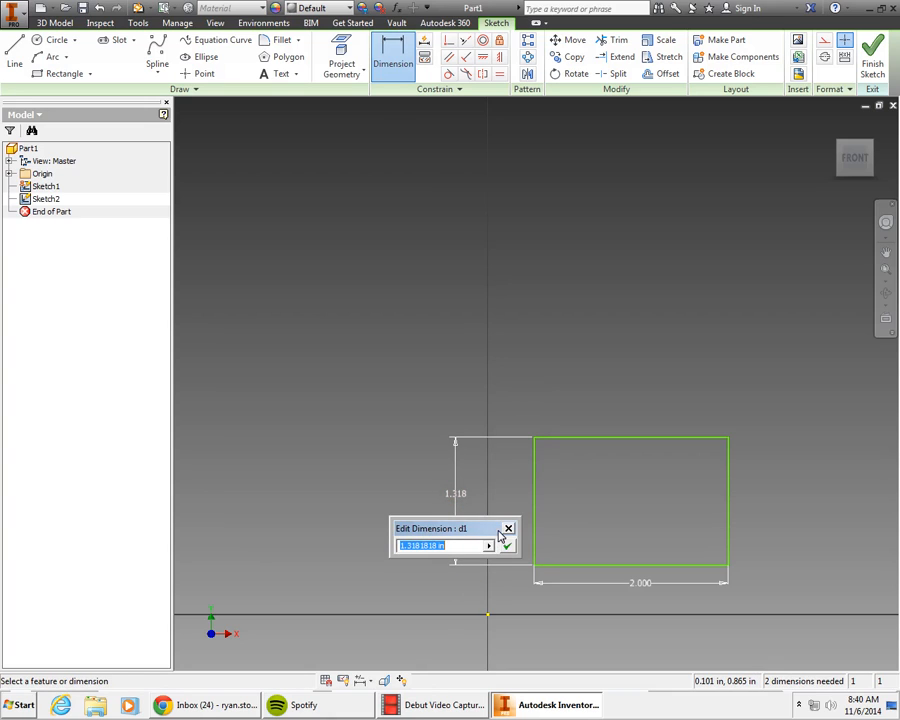
type("1")
key("Return")
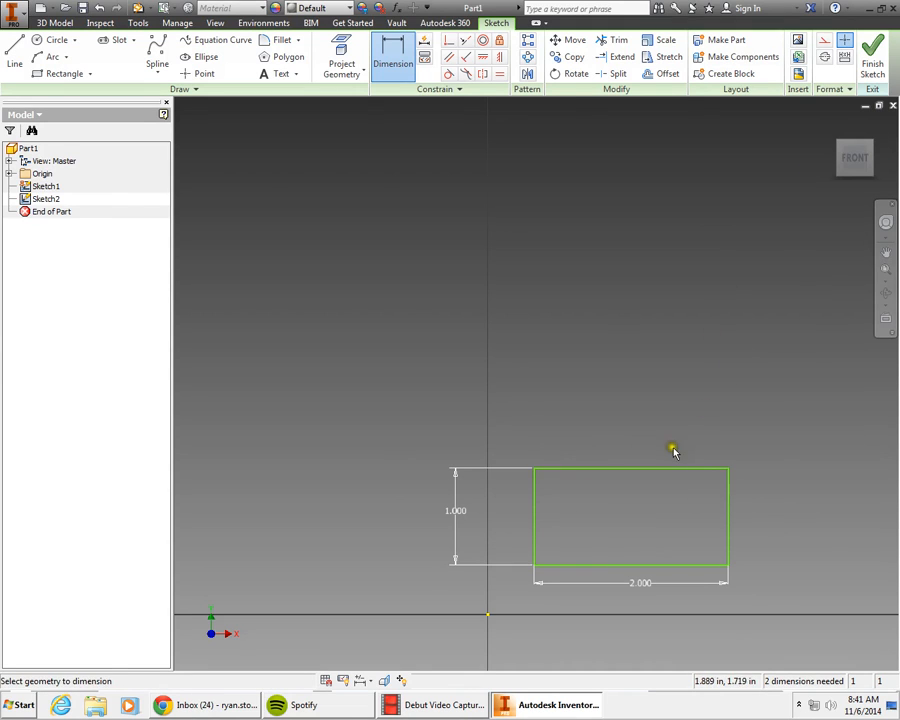
left_click(874, 56)
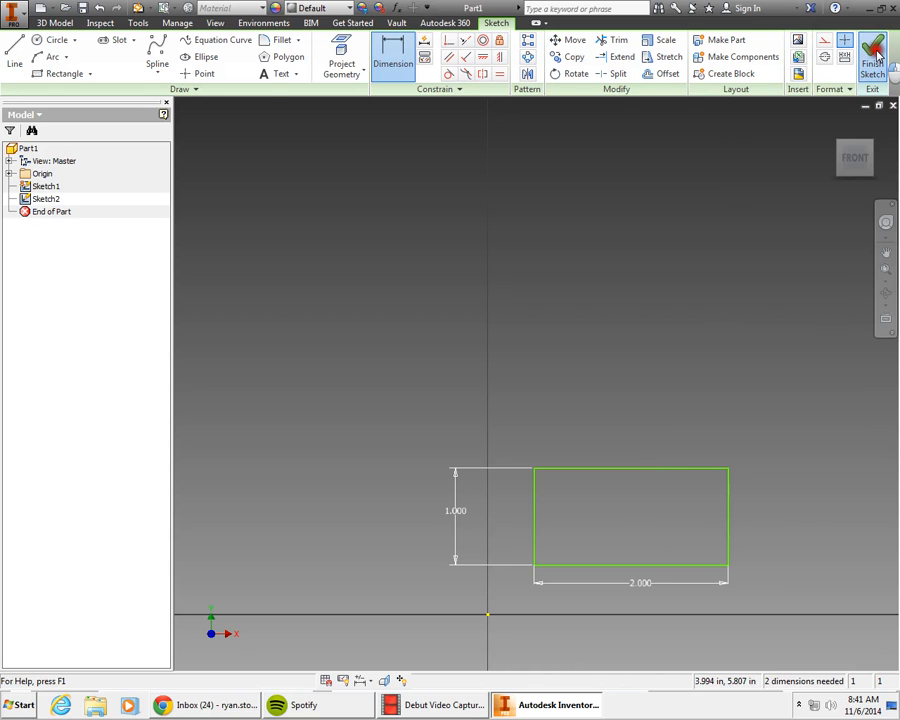
scroll(489, 487, "up", 5)
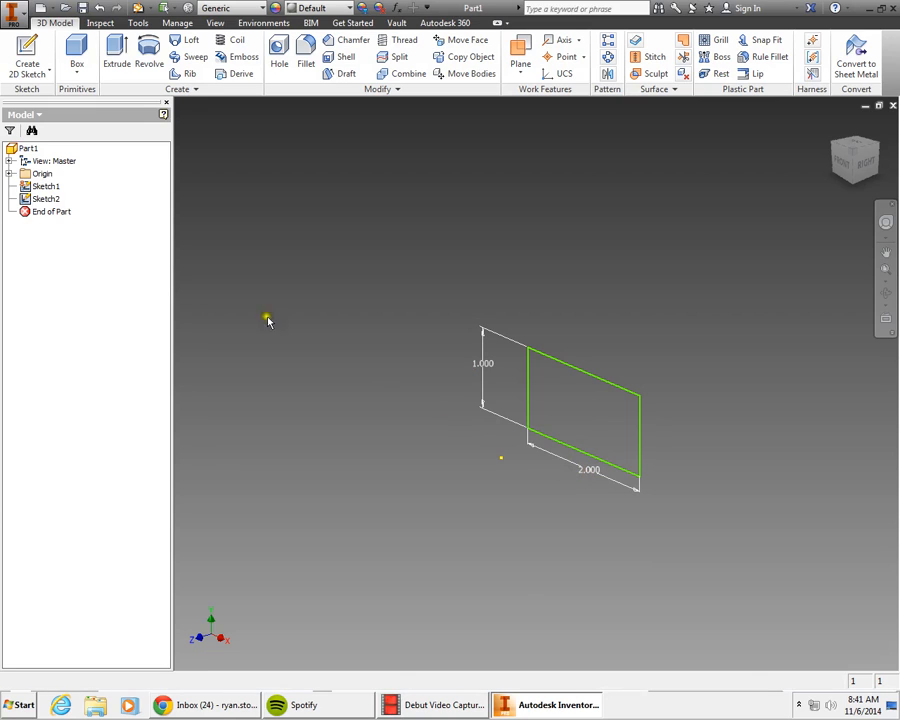
Step: Reopen the rectangle sketch, change its height dimension to 1.5 in, and finish the sketch
left_click(53, 205)
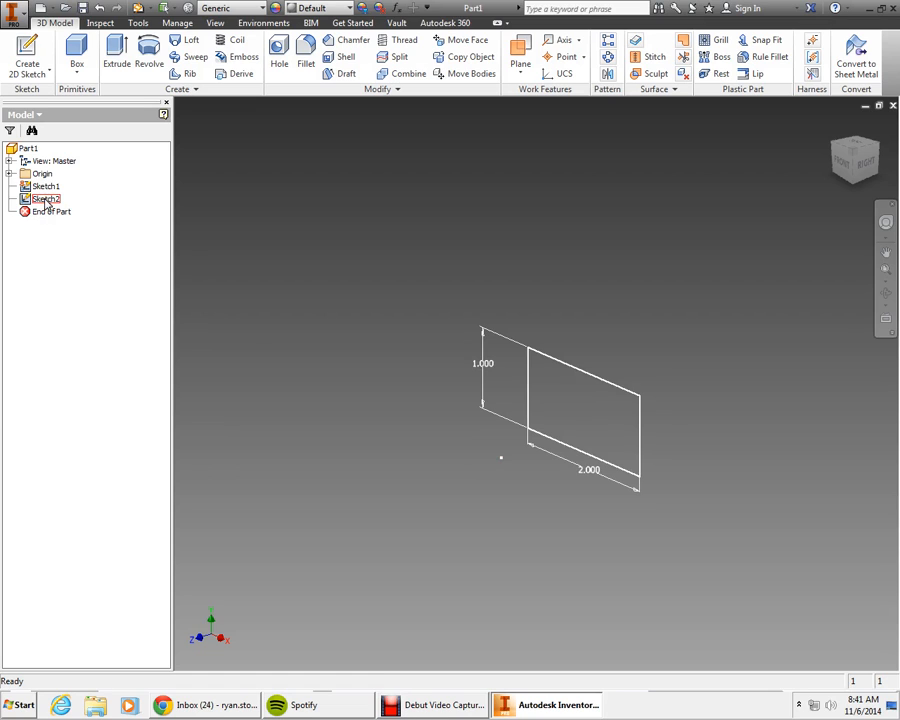
double_click(45, 200)
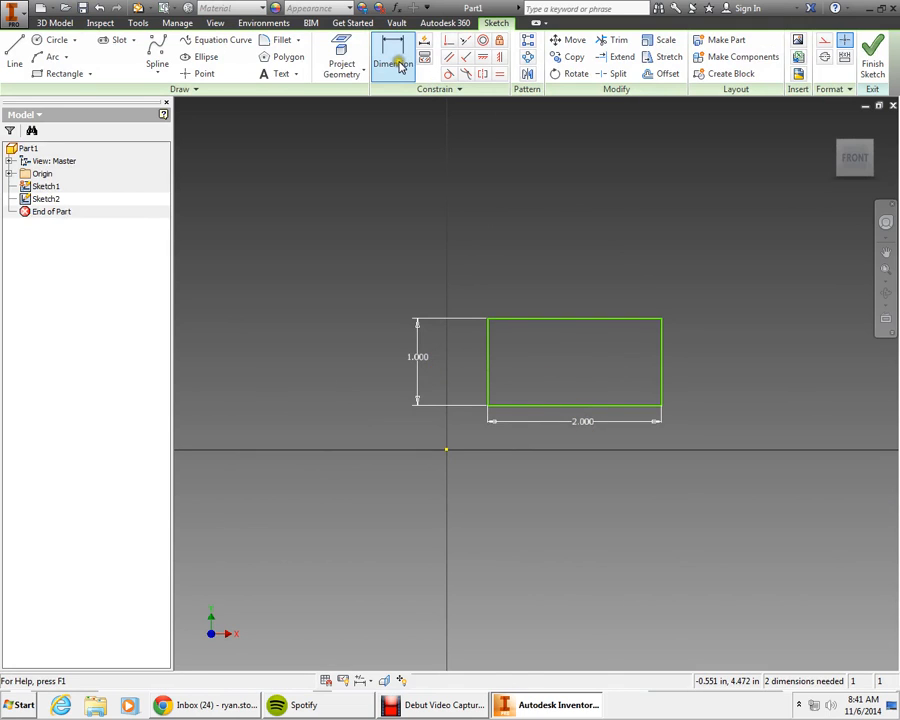
double_click(419, 362)
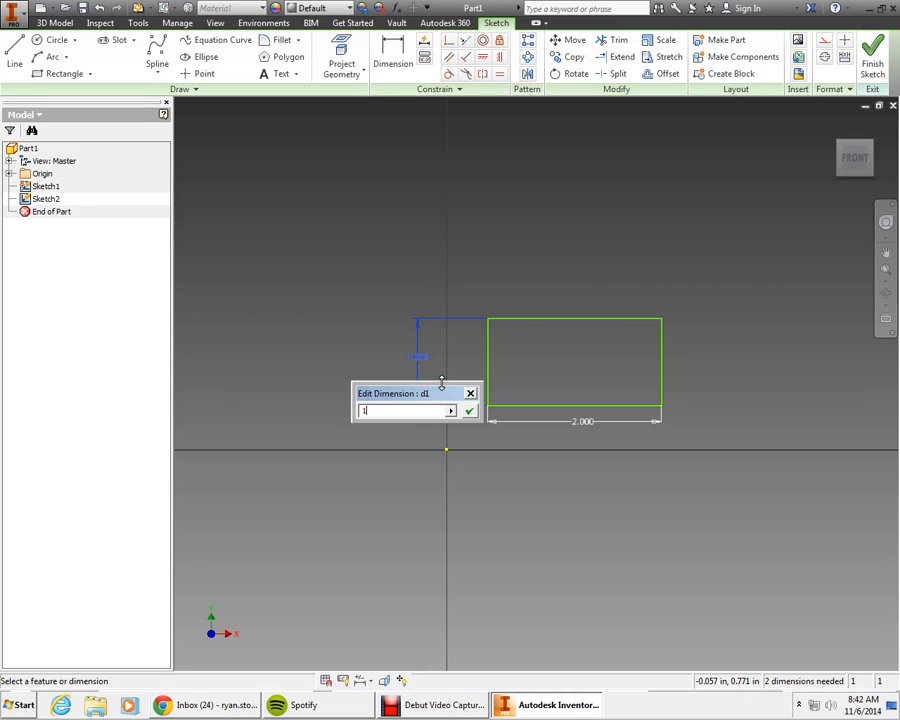
key("Return")
double_click(413, 357)
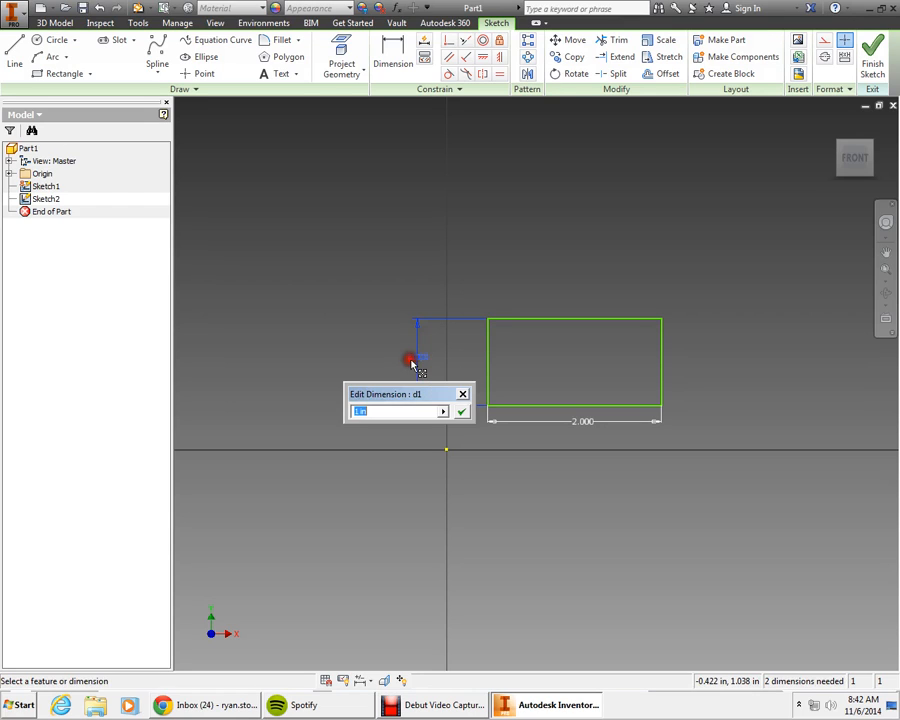
type("1.5")
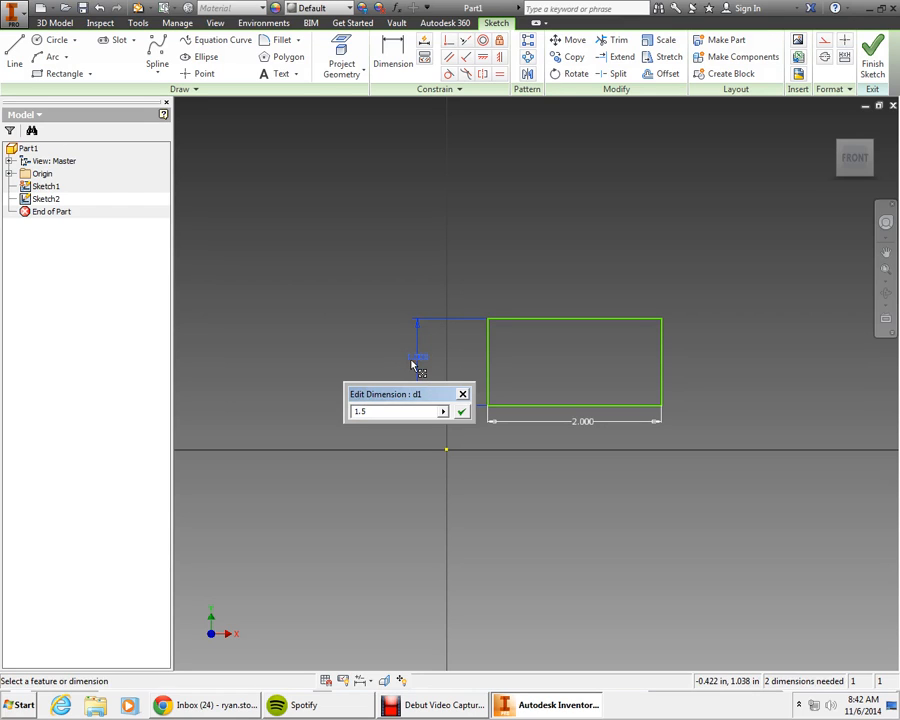
key("Return")
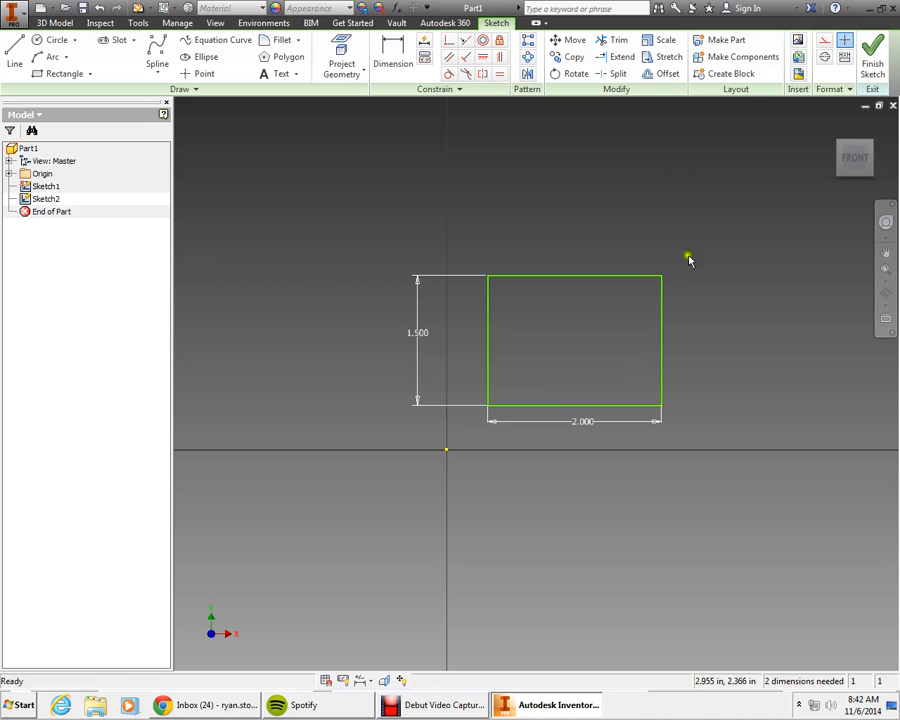
left_click(869, 62)
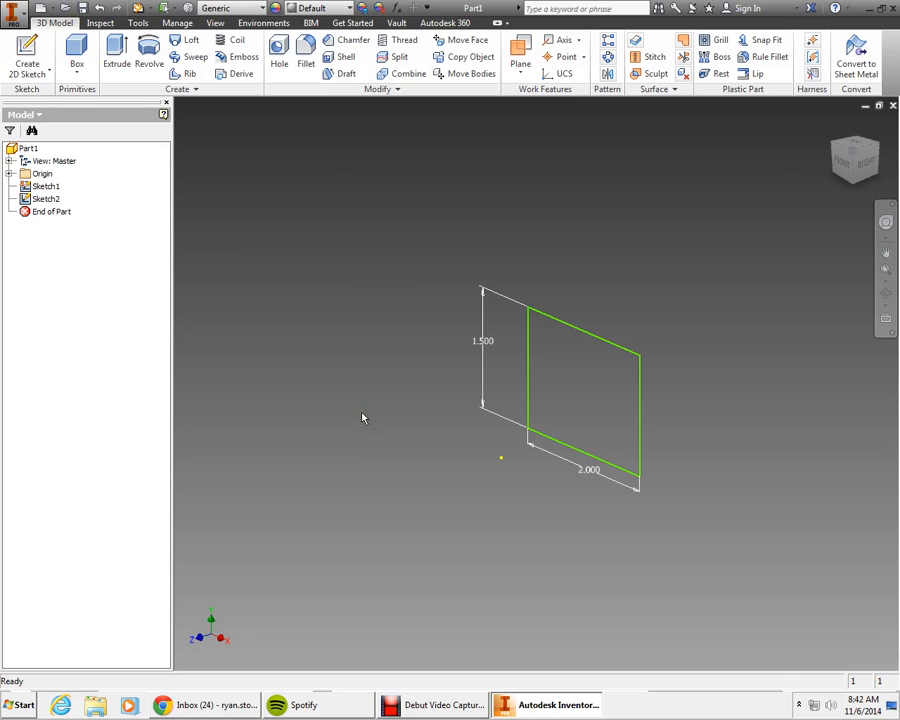
Step: Extrude the rectangle profile a distance of 2 in
left_click(114, 57)
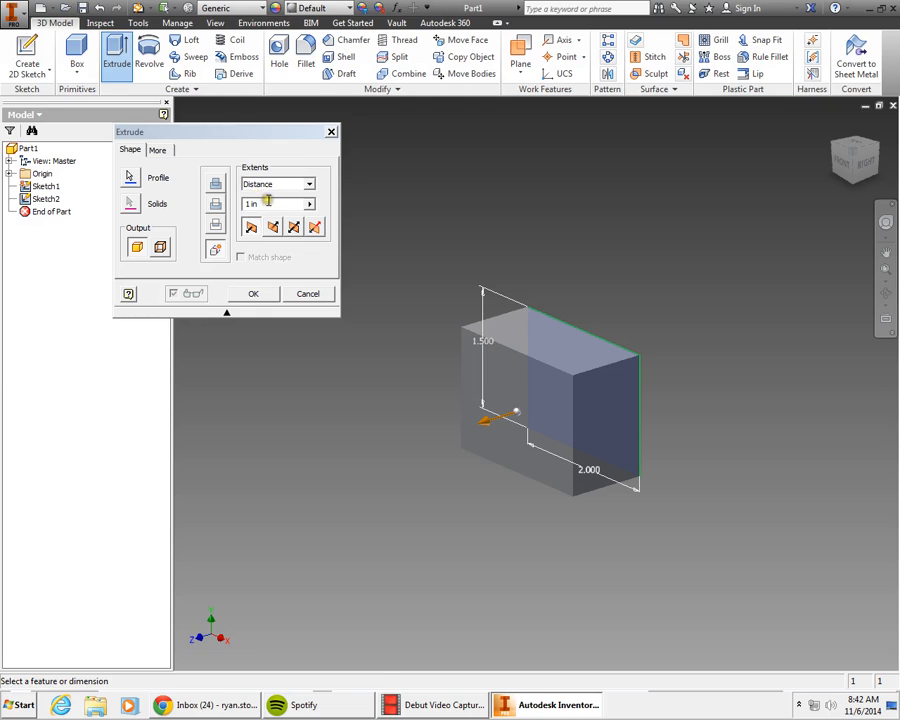
left_click_drag(281, 205, 238, 200)
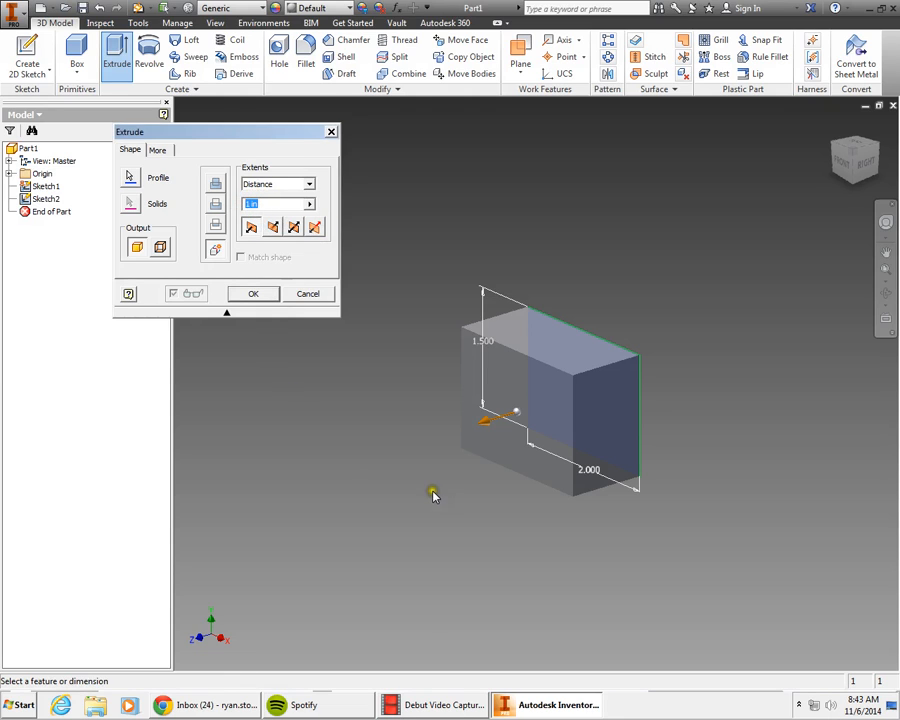
left_click(618, 564)
type("2")
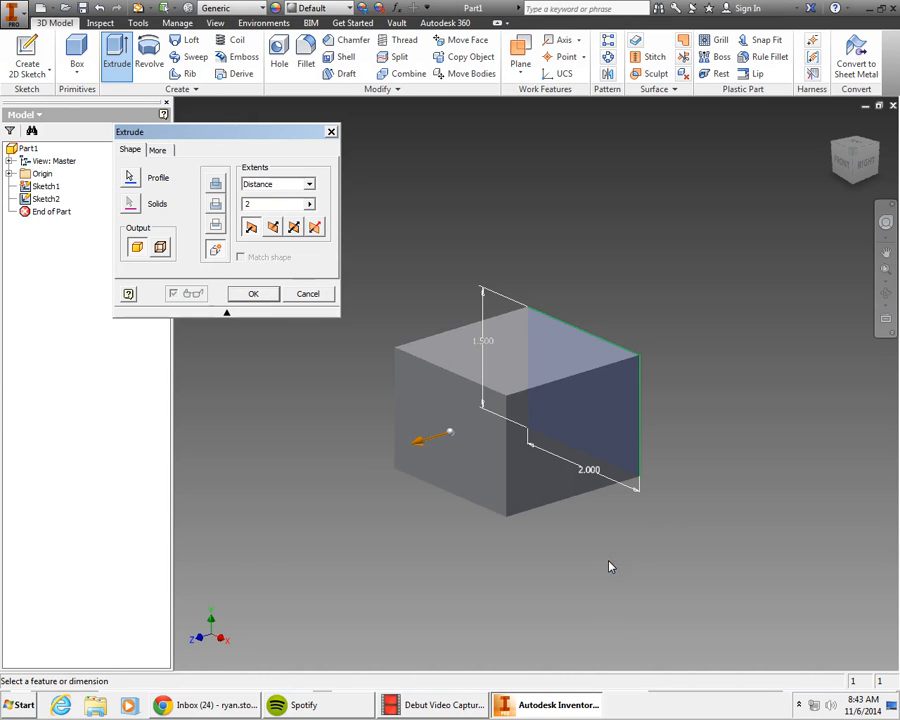
left_click(312, 547)
left_click(325, 339)
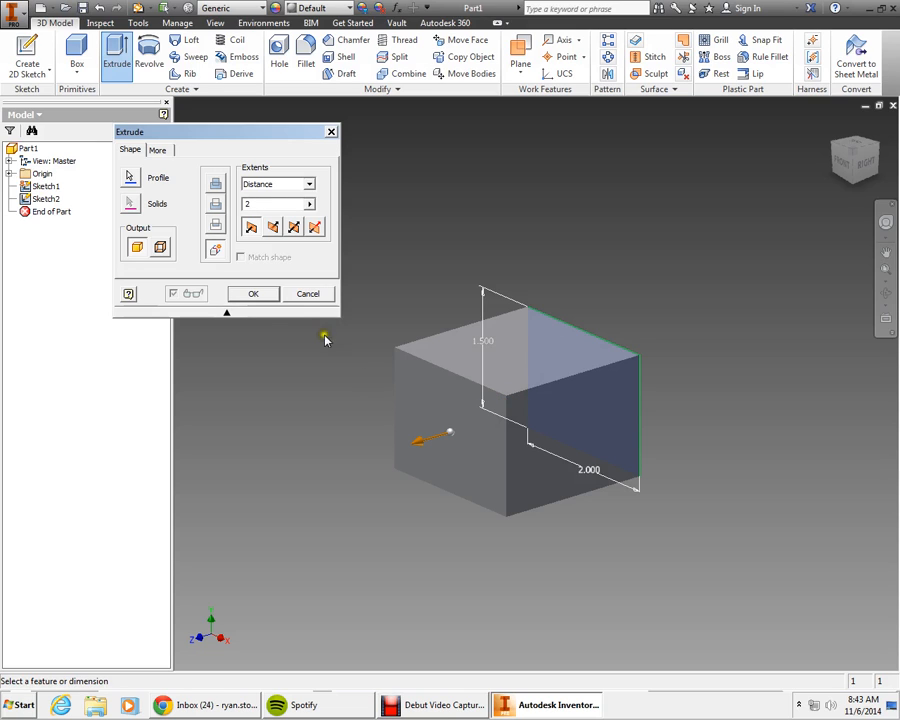
left_click(262, 300)
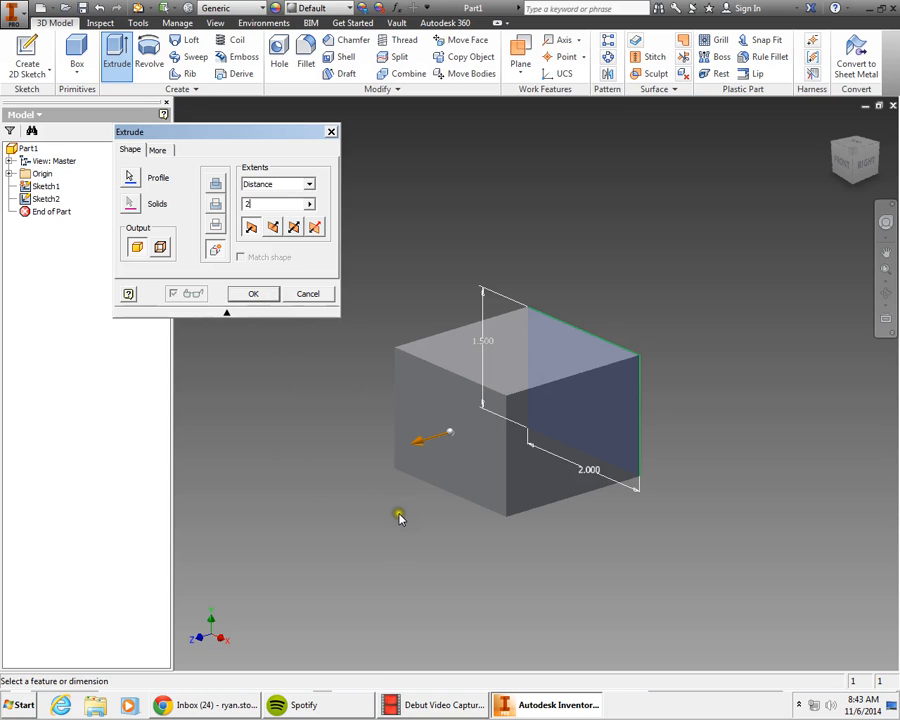
right_click_drag(399, 514, 412, 518)
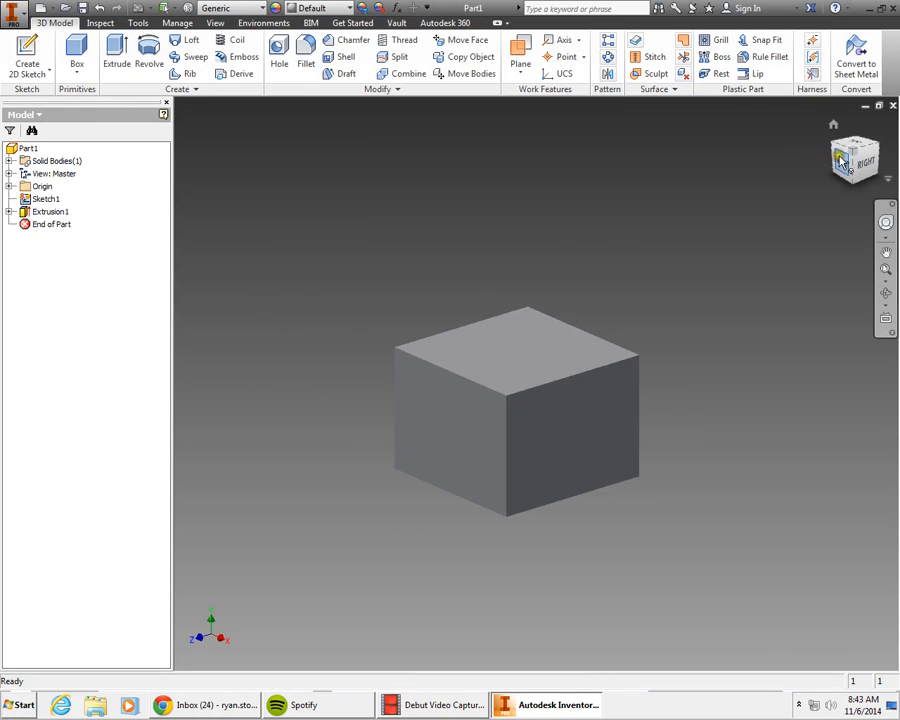
Step: Orbit the view and start a new sketch on the block's top face
mouse_move(841, 160)
left_mouse_down()
mouse_move(850, 156)
mouse_move(853, 173)
mouse_move(700, 137)
mouse_move(645, 203)
mouse_move(621, 215)
mouse_move(727, 249)
mouse_move(896, 188)
left_mouse_up()
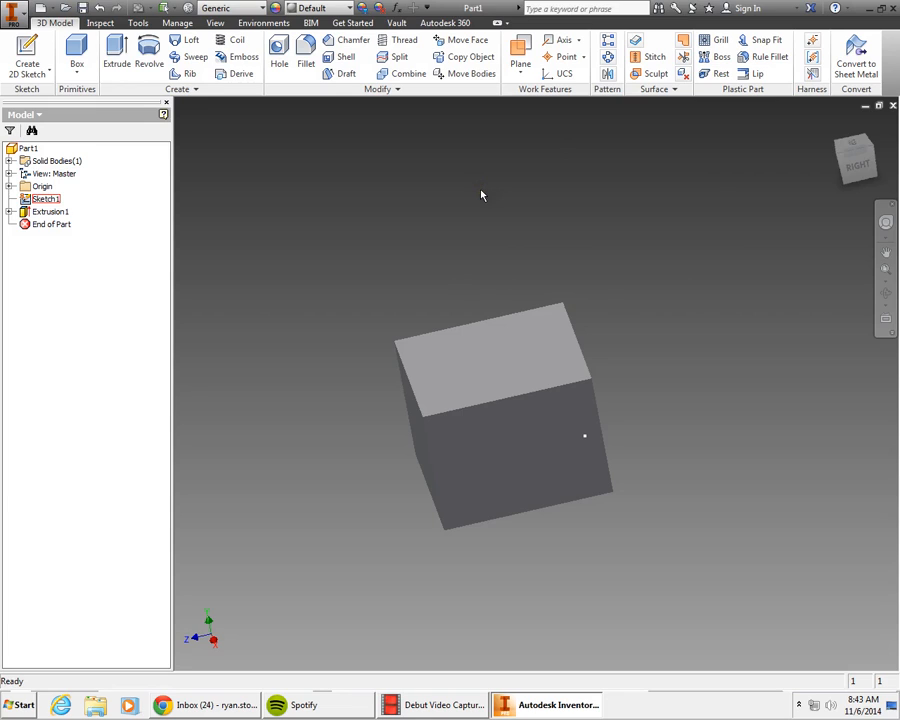
left_click(500, 225)
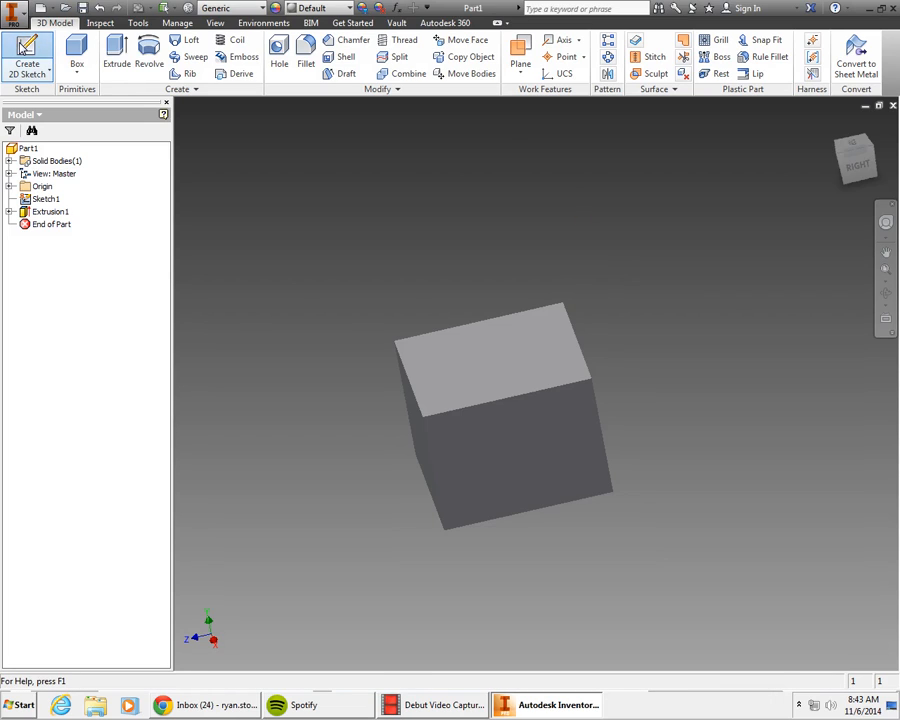
left_click(20, 49)
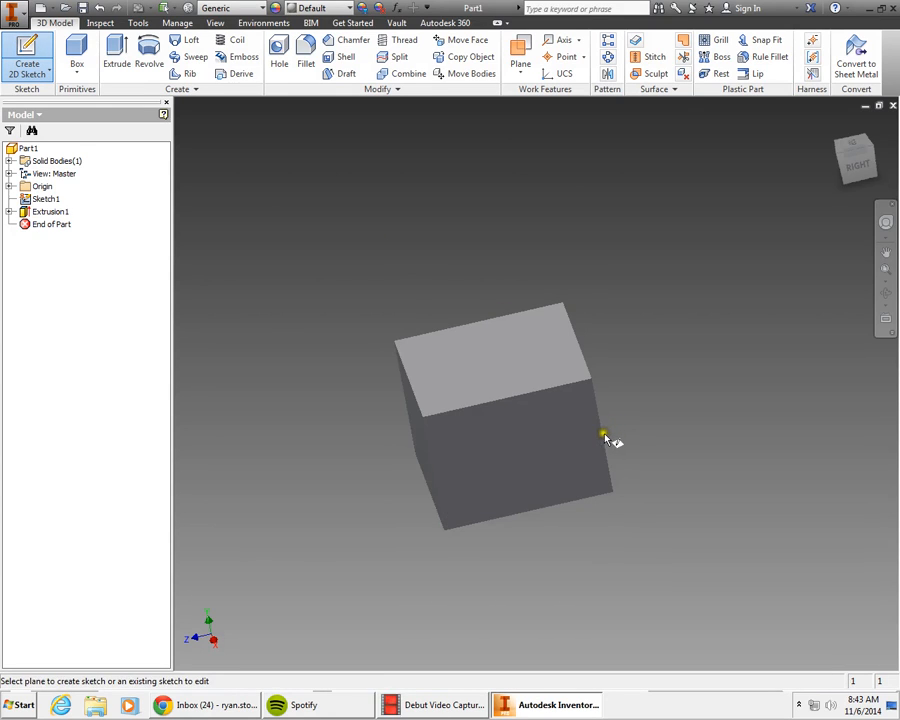
left_click(476, 371)
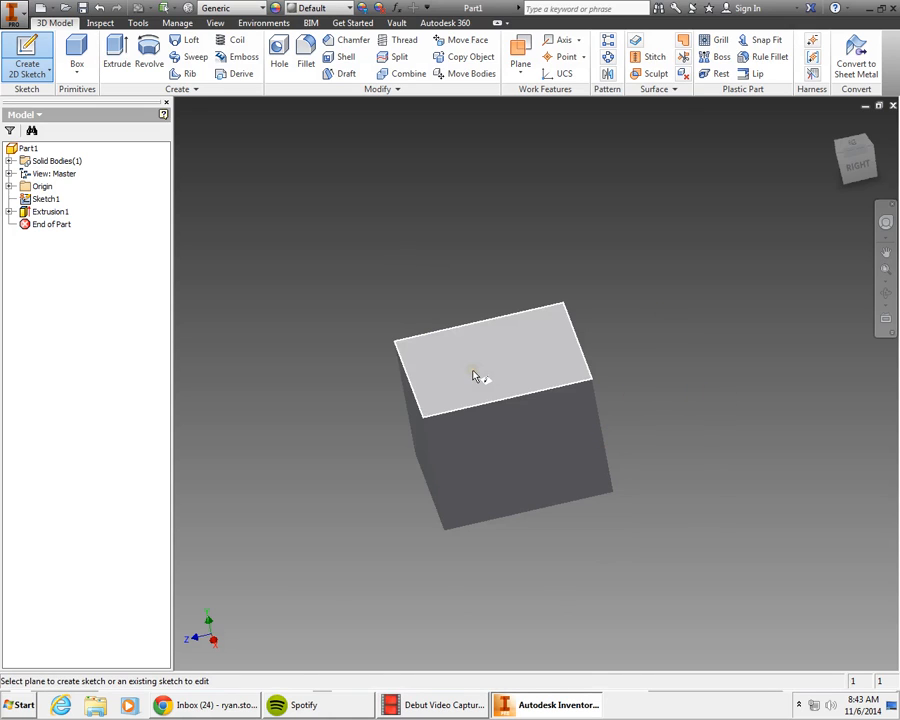
left_click(474, 376)
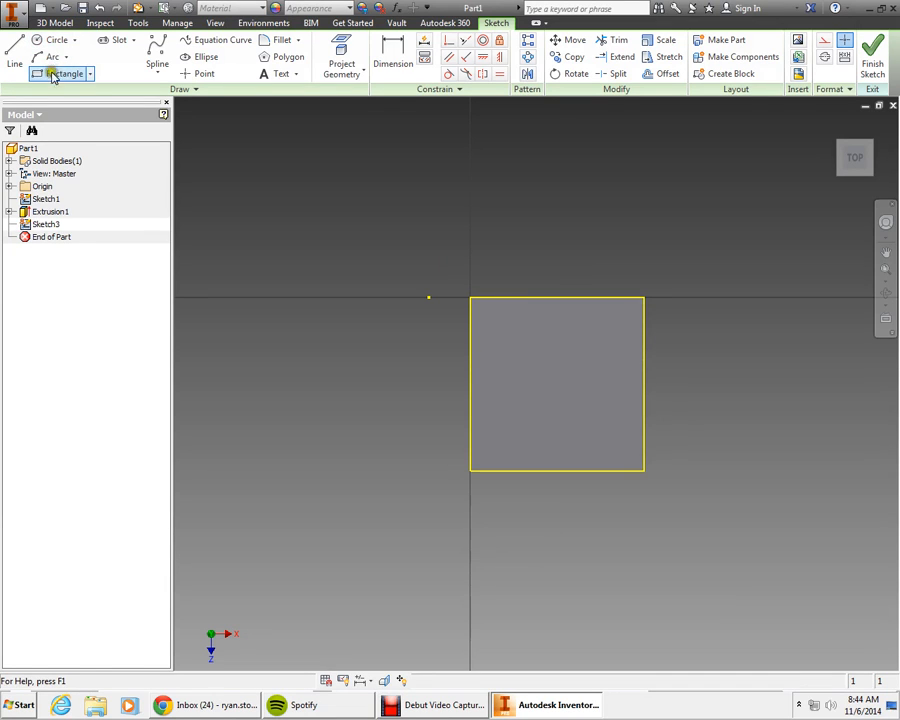
Step: Draw a circle inside the top face, centred in its upper-left area
left_click(54, 41)
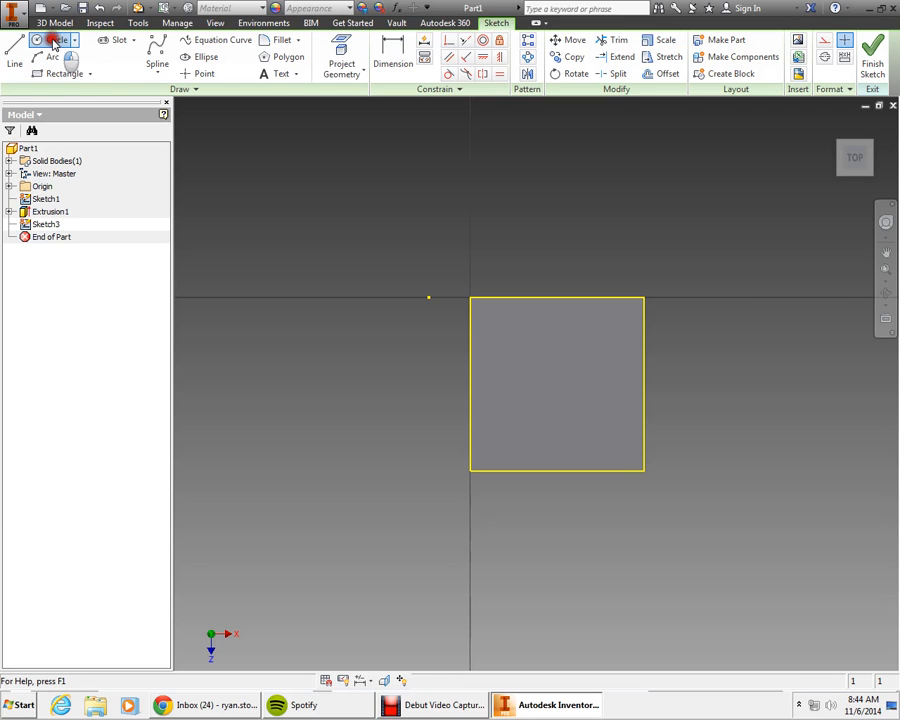
left_click(527, 367)
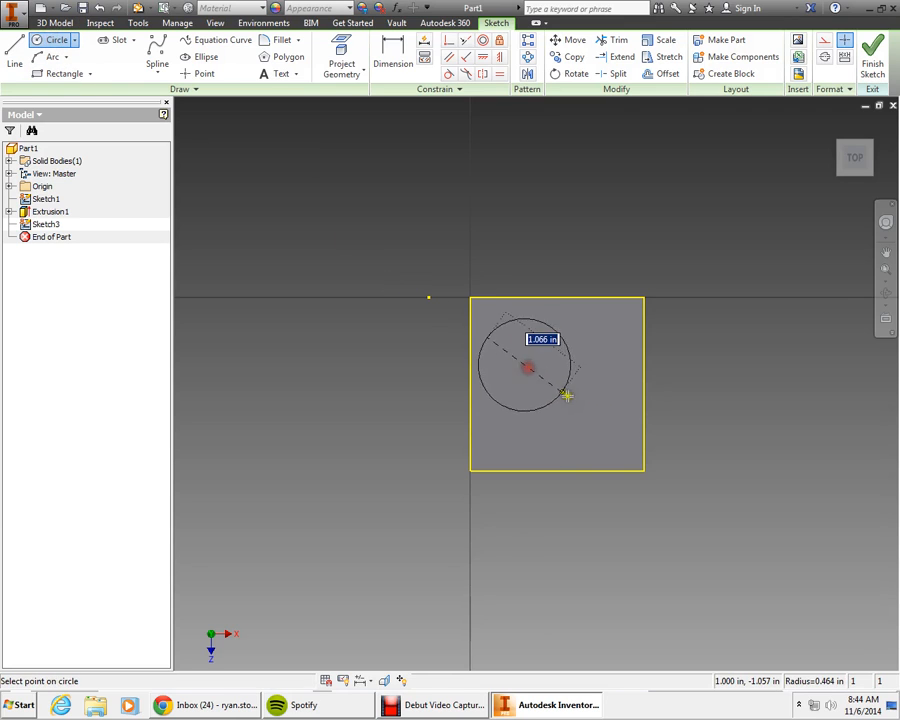
left_click(557, 381)
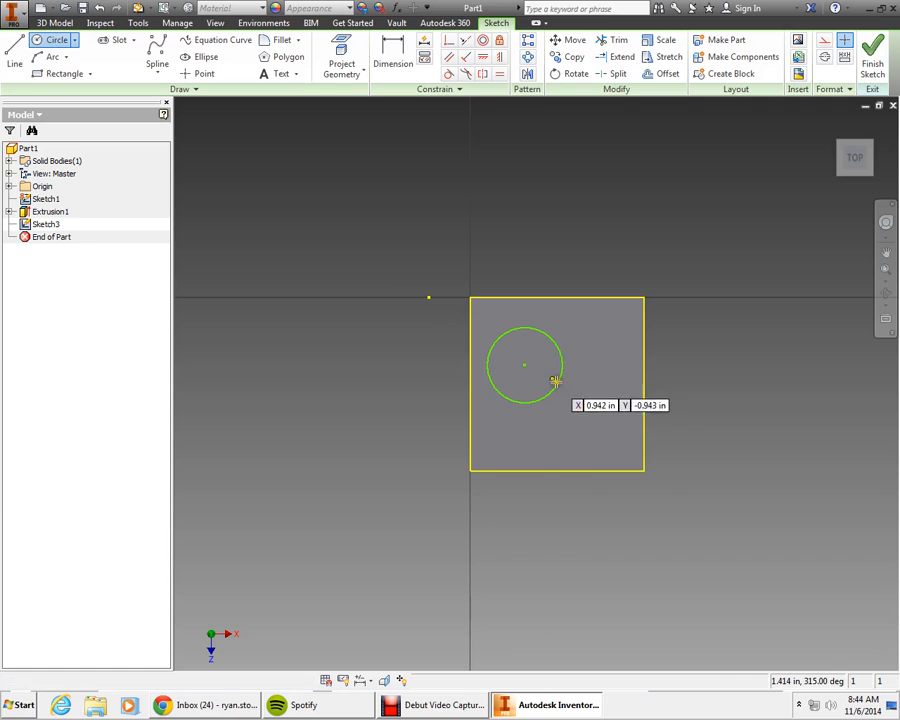
Step: Dimension the circle's diameter and set it to 1 in
left_click(398, 66)
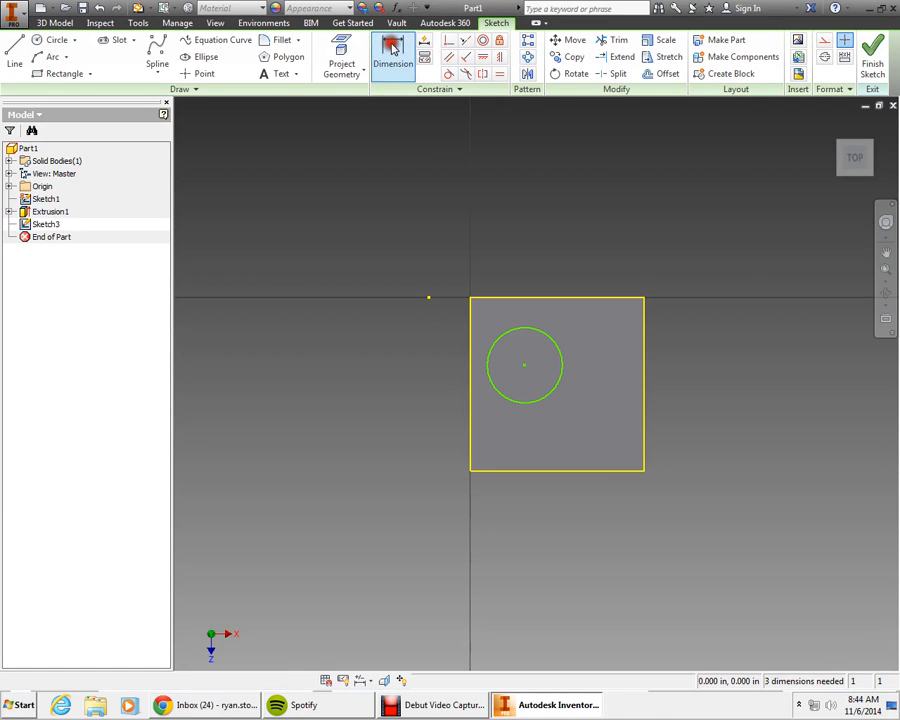
left_click(489, 361)
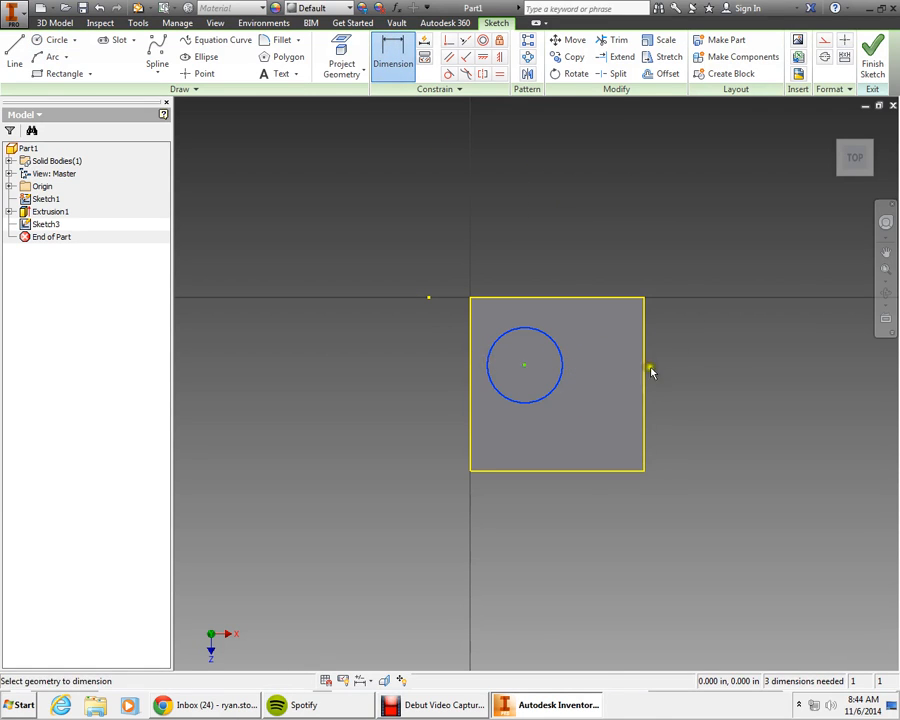
left_click(690, 361)
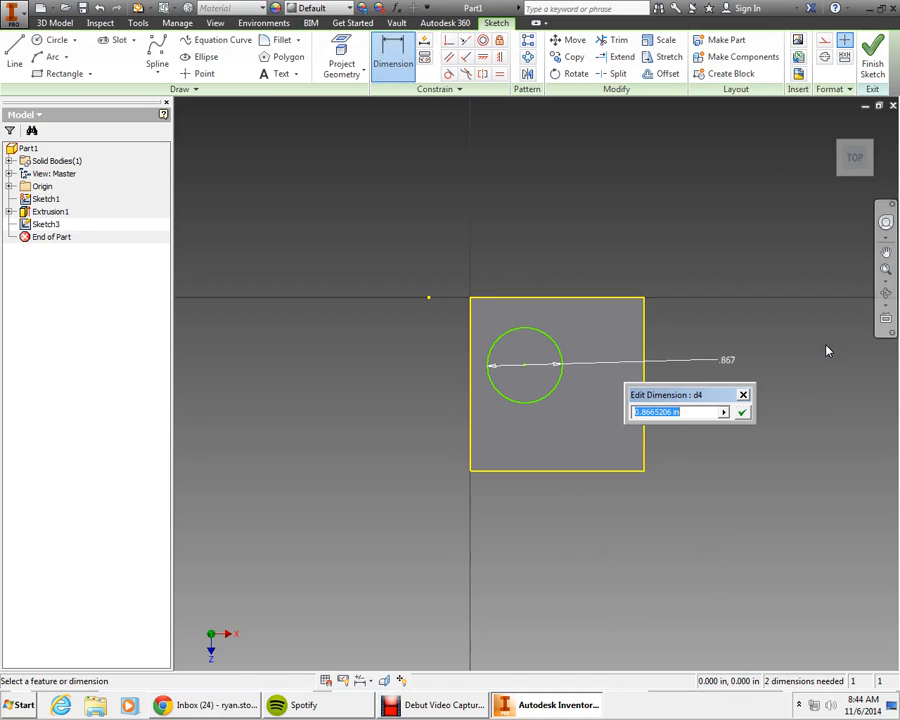
type("1")
key("Return")
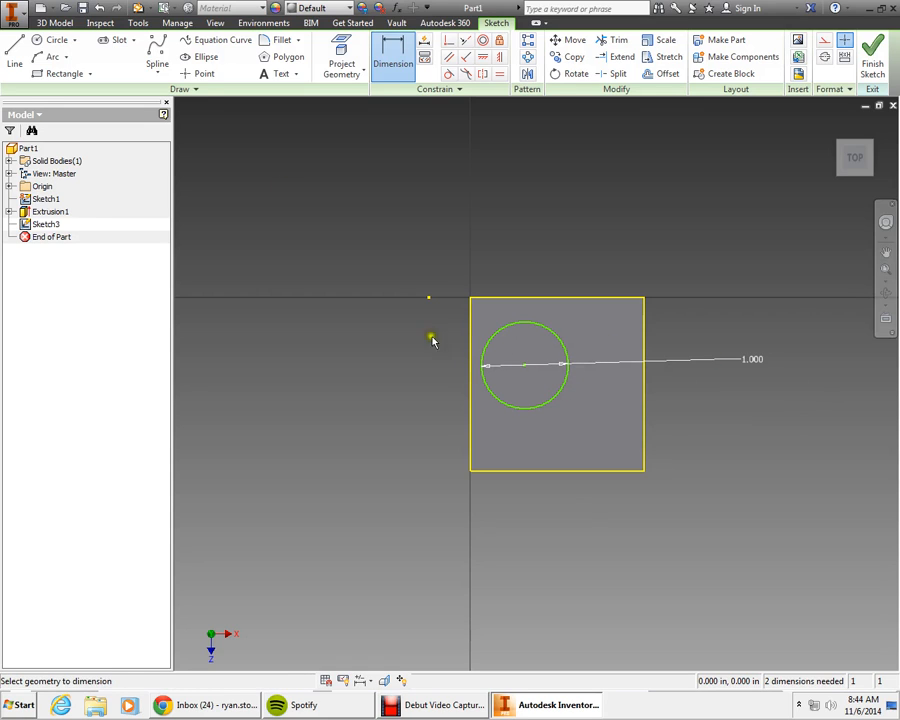
Step: Dimension the distance from the face's left edge to the circle's centre as 1 in
left_click(392, 55)
left_click(525, 366)
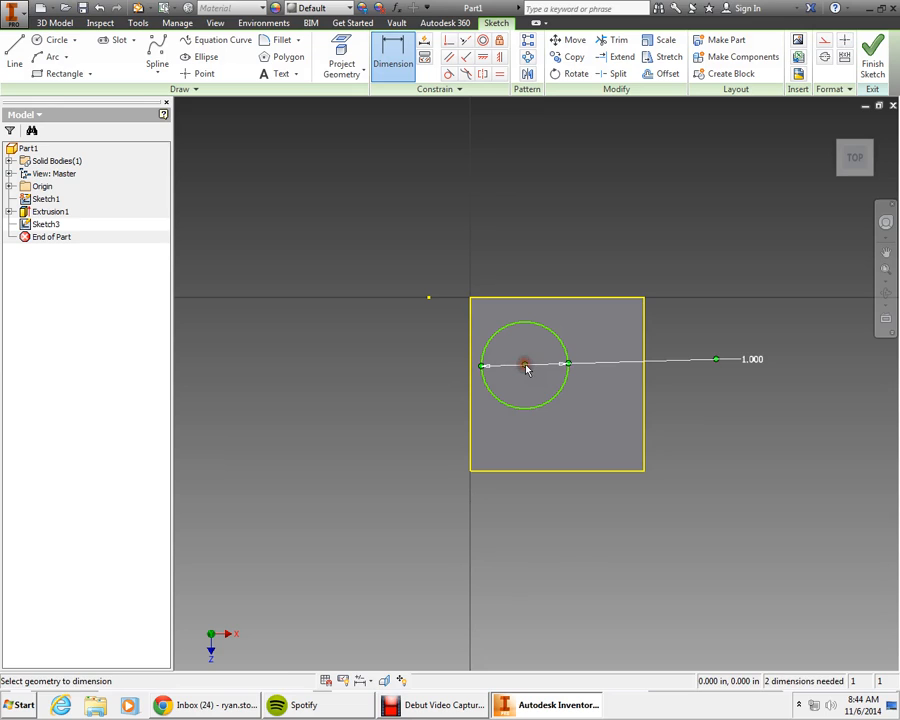
left_click(472, 364)
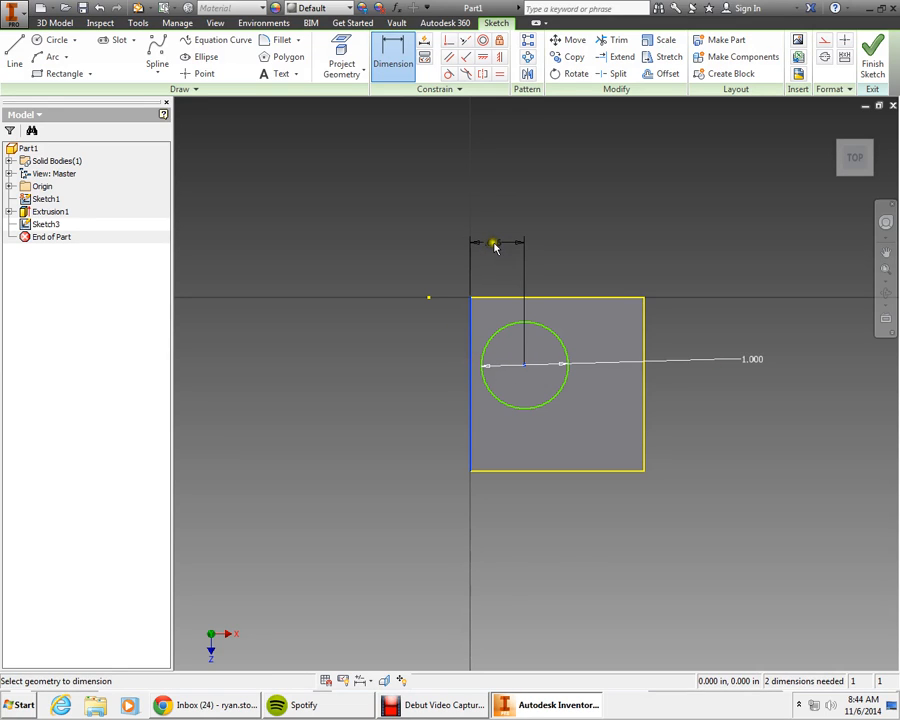
left_click(494, 247)
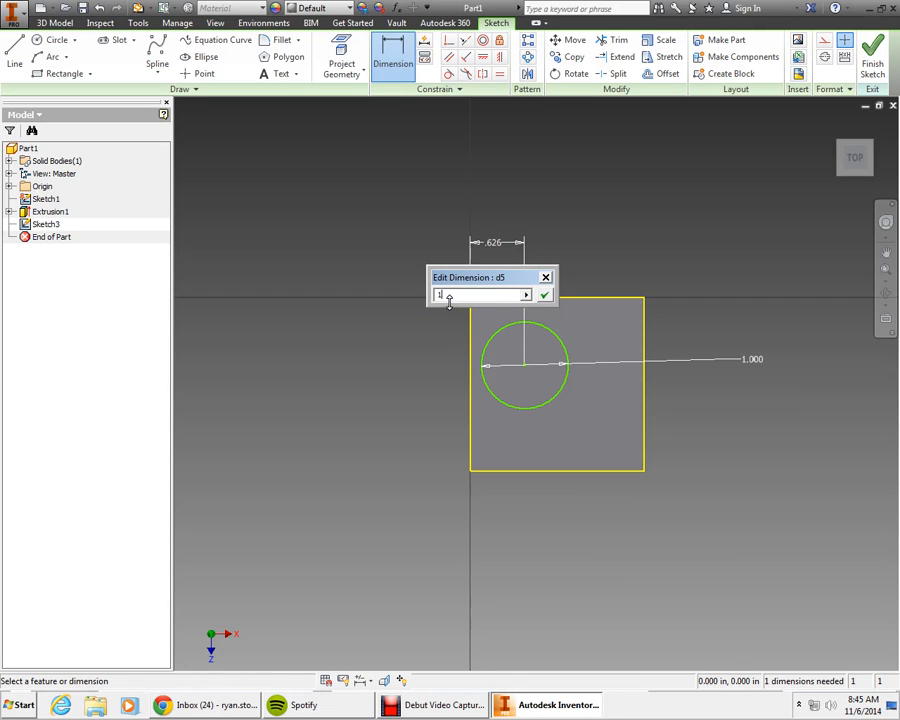
key("Return")
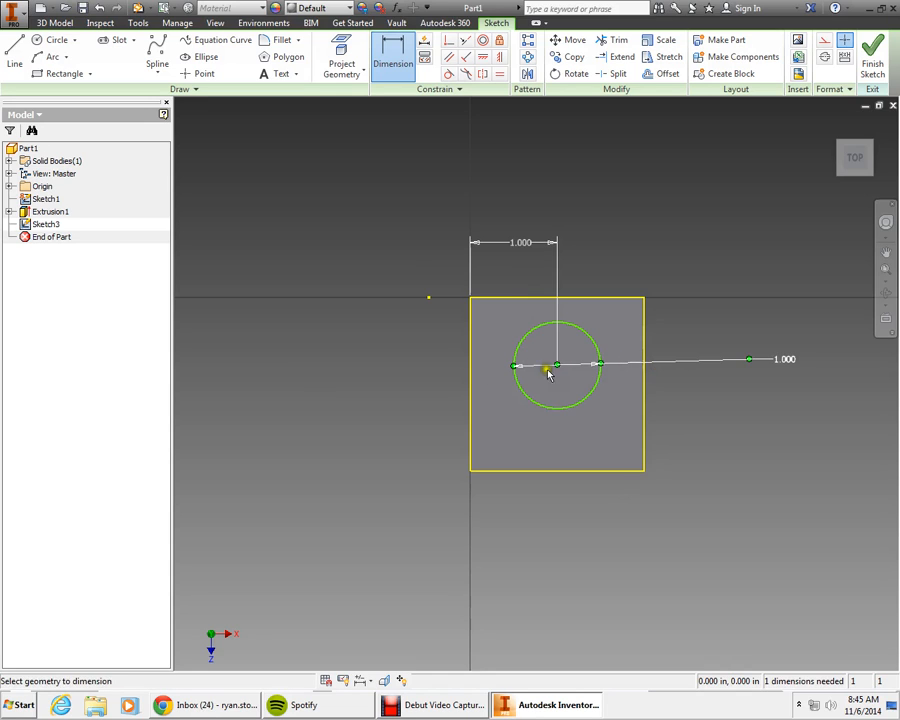
Step: Dimension the distance from the face's top edge to the circle's centre as 1 in, then finish the sketch
left_click(551, 325)
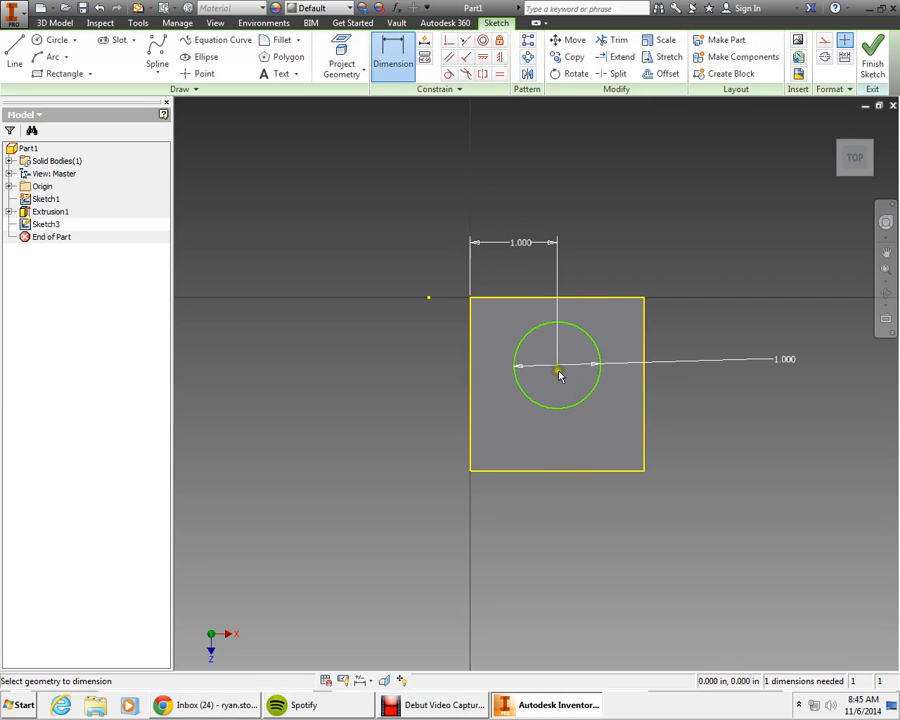
left_click(566, 300)
left_click(677, 256)
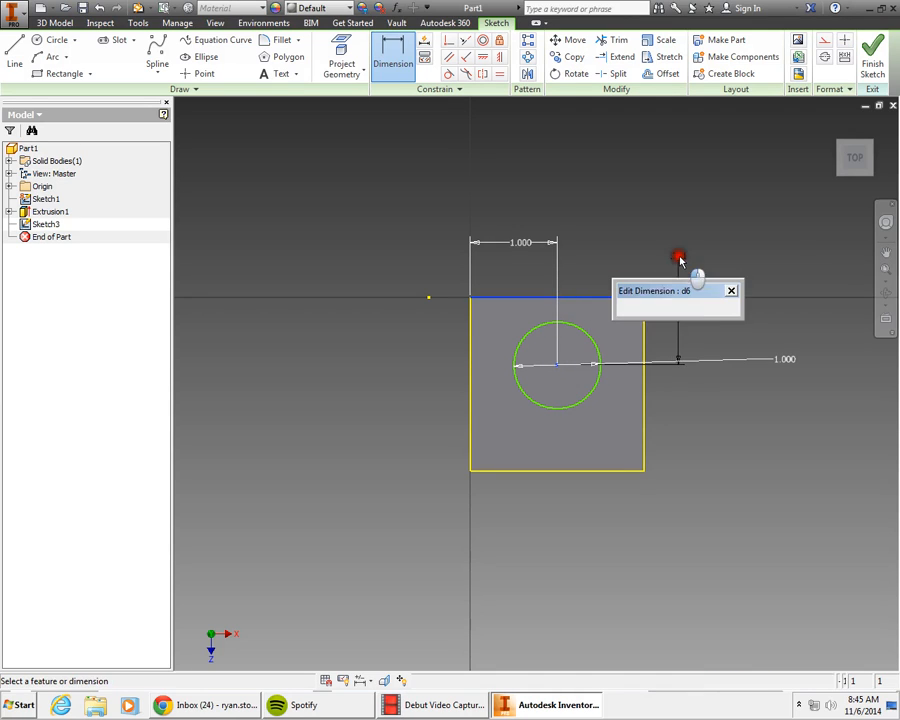
type("1")
key("Return")
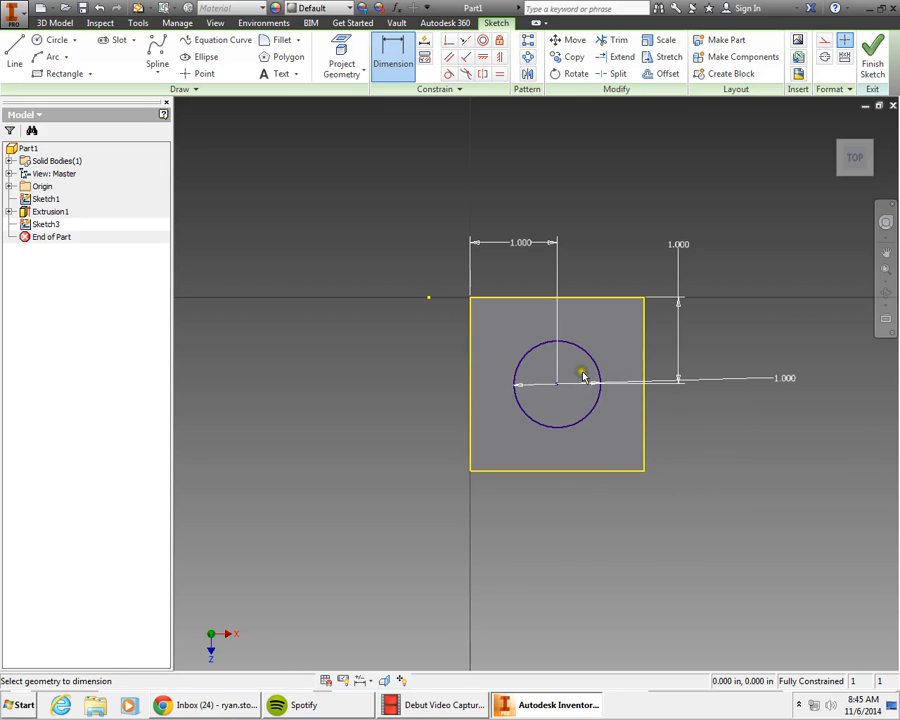
left_click(872, 62)
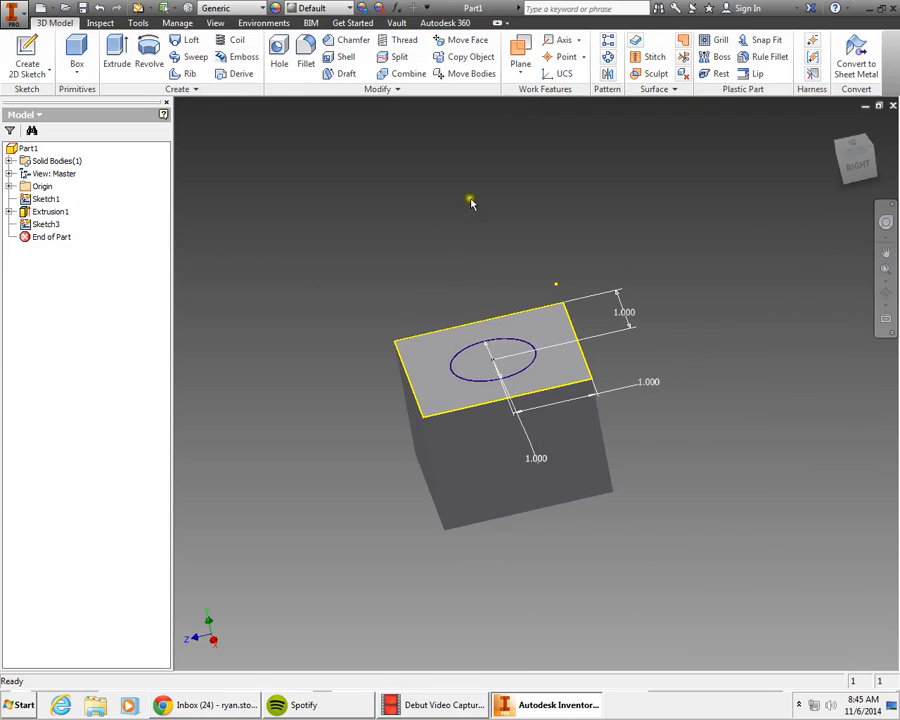
left_click(113, 63)
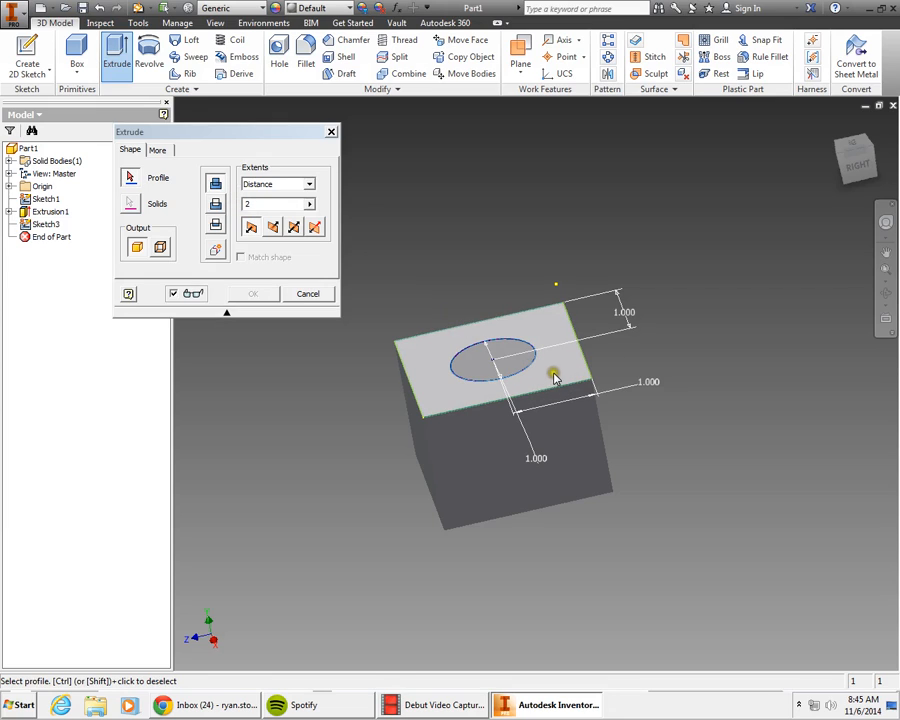
left_click(428, 358)
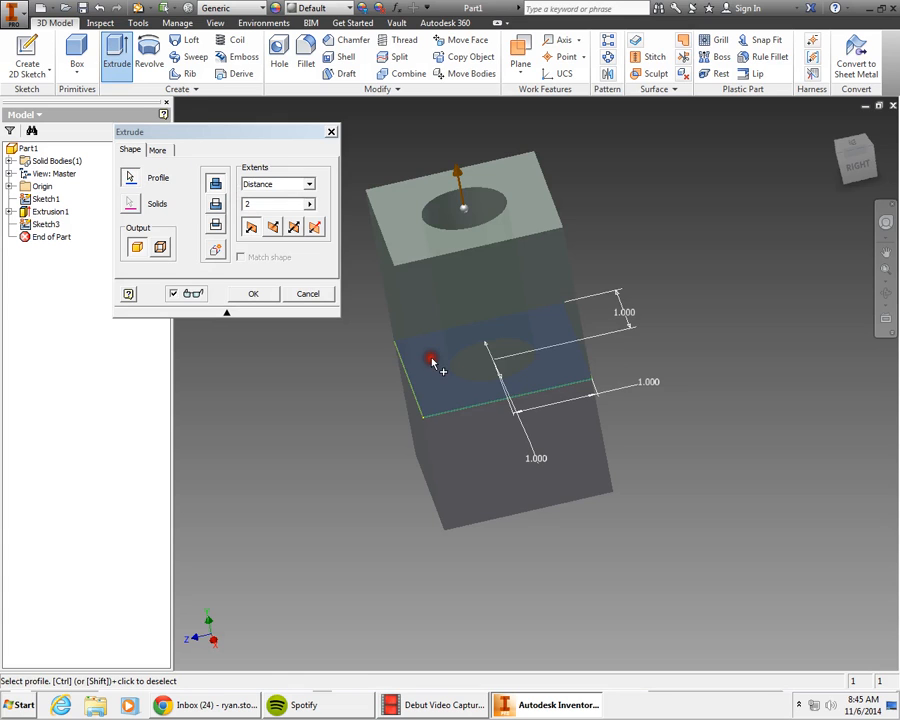
mouse_move(860, 158)
left_mouse_down()
mouse_move(877, 267)
mouse_move(868, 173)
left_mouse_up()
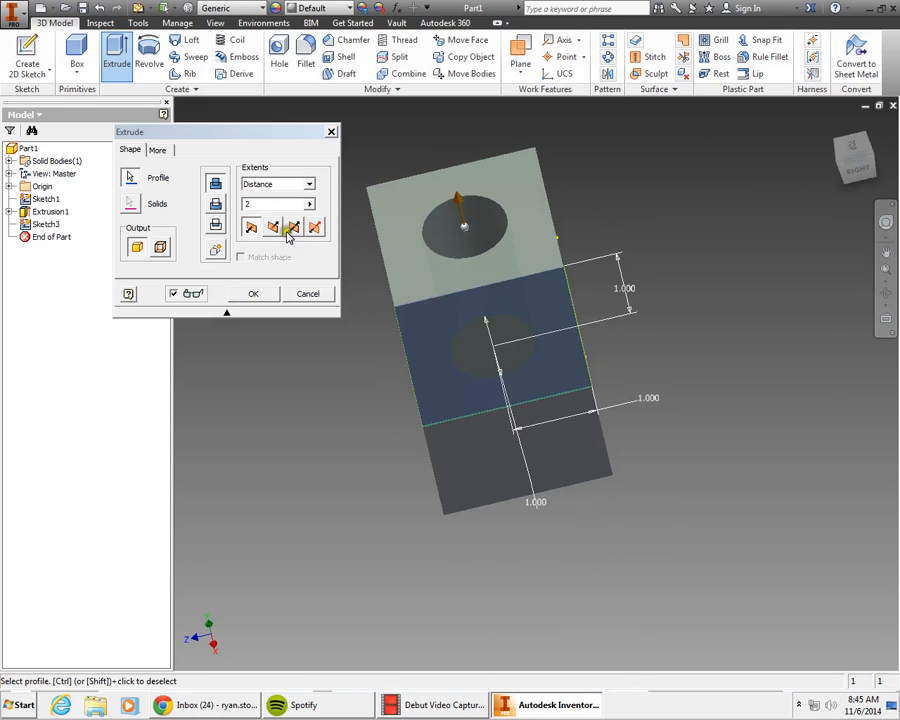
left_click(487, 355)
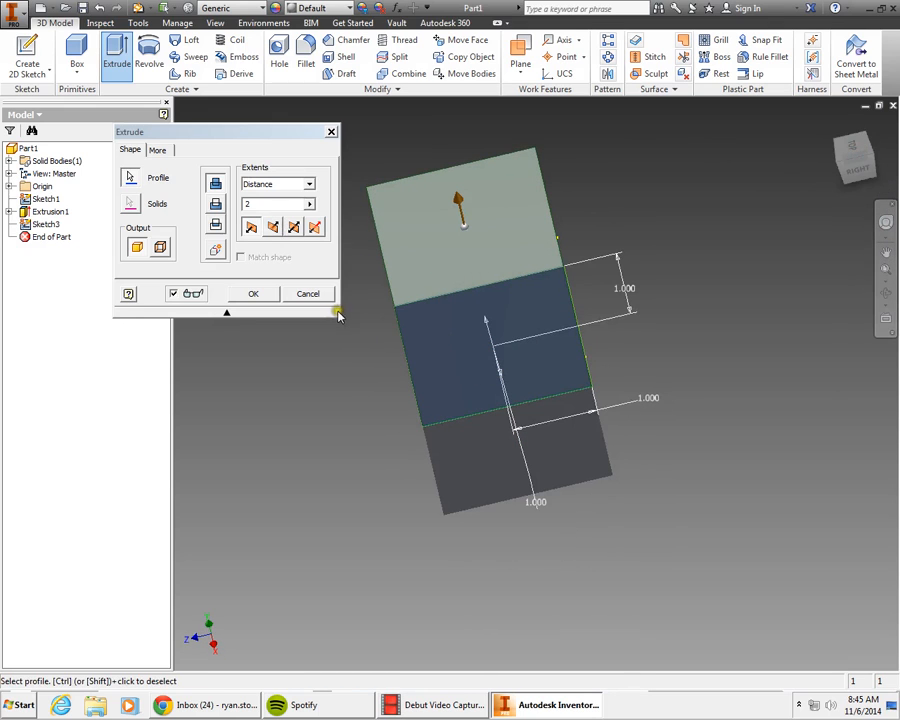
left_click(433, 282)
left_click(304, 288)
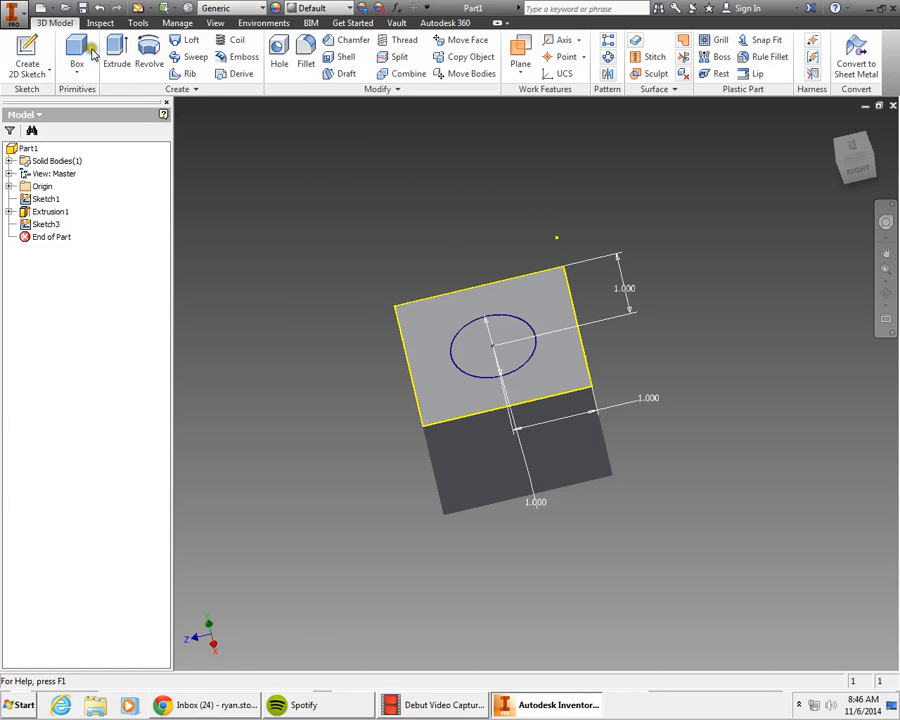
Step: Extrude the circle profile 2 in to form a cylinder on top of the block
left_click(106, 52)
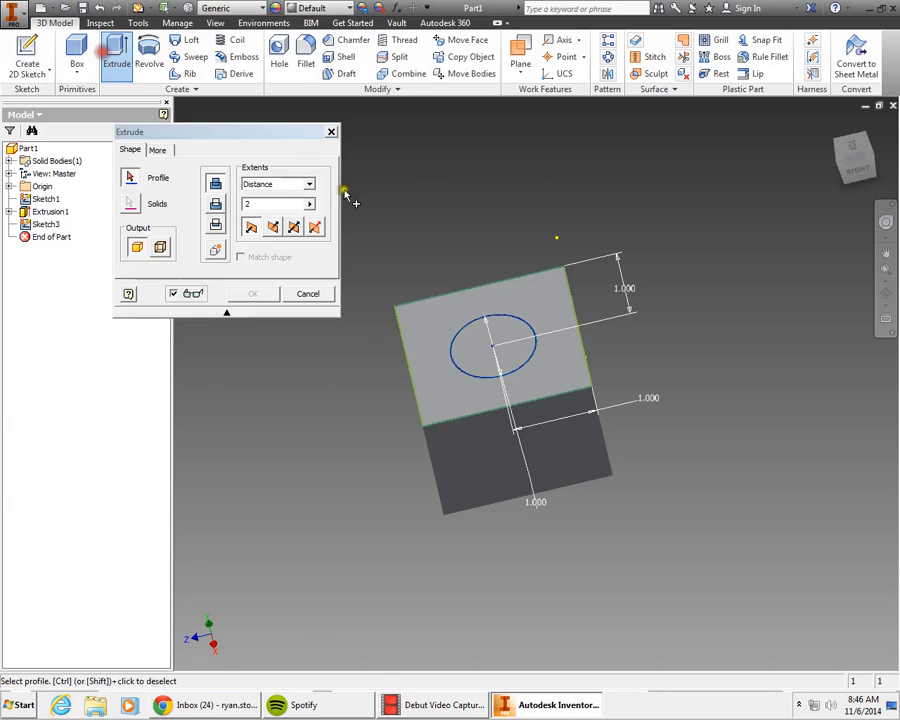
left_click(477, 372)
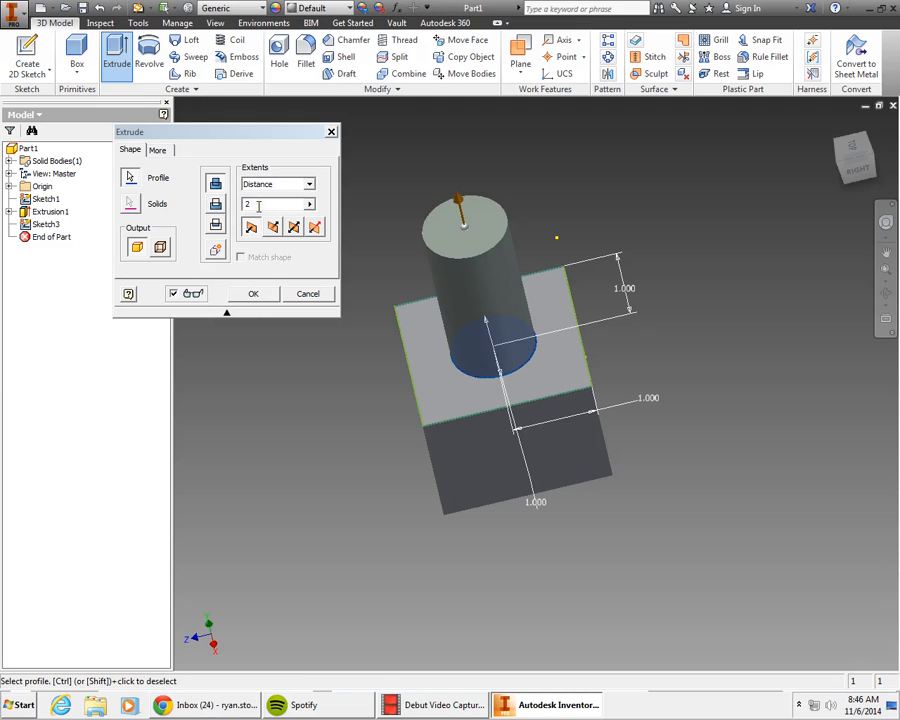
left_click_drag(278, 202, 237, 200)
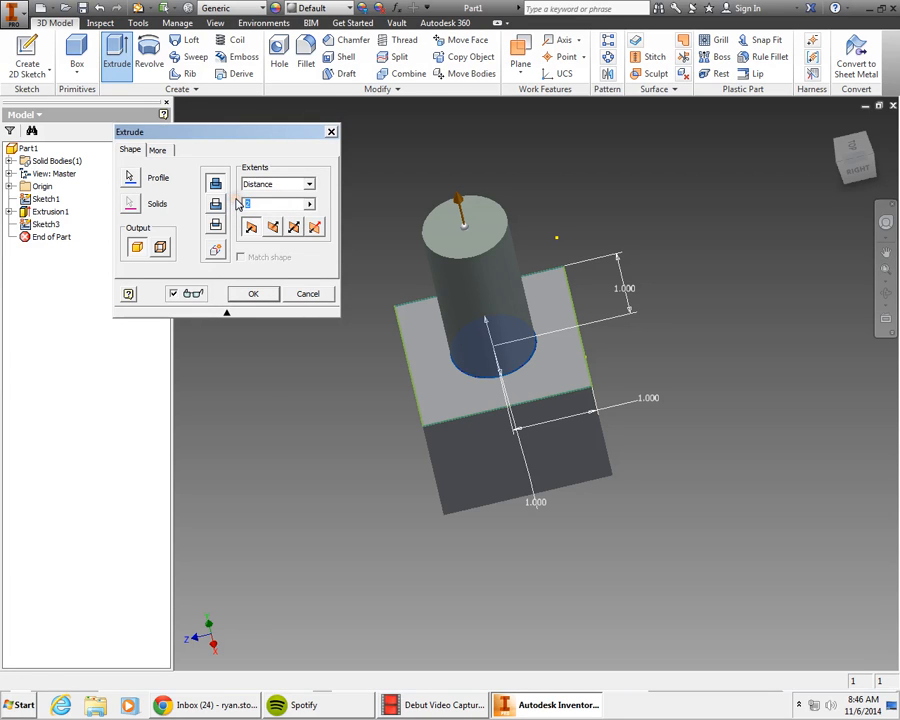
left_click(258, 283)
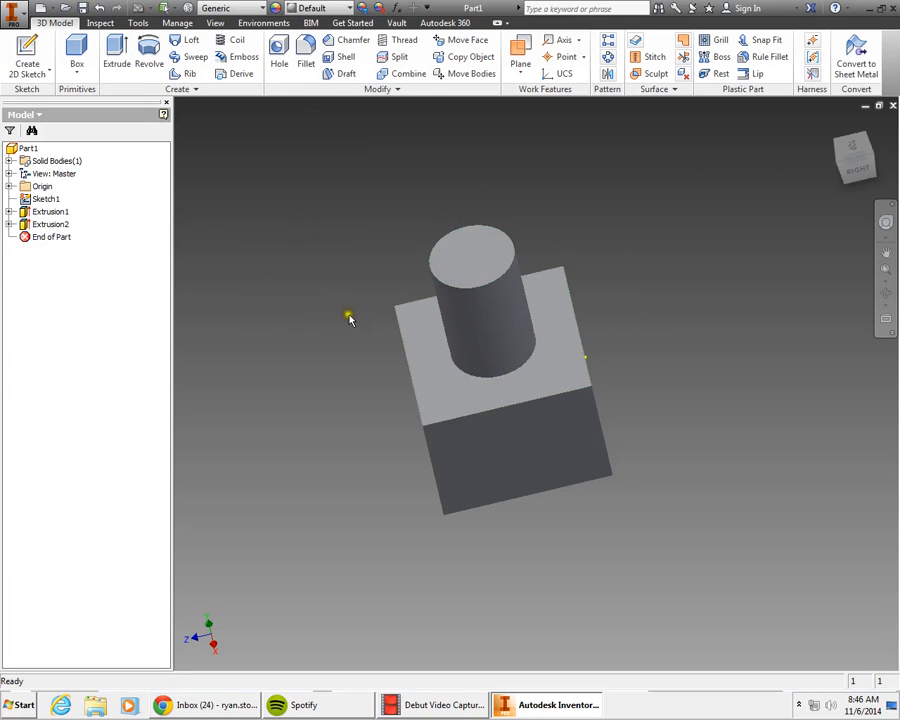
Step: Start a new sketch on the cylinder's end face and draw a concentric circle about 0.84 in across
mouse_move(857, 171)
left_mouse_down()
mouse_move(851, 146)
mouse_move(855, 175)
mouse_move(749, 191)
mouse_move(854, 205)
mouse_move(872, 127)
mouse_move(832, 180)
mouse_move(629, 195)
mouse_move(571, 217)
mouse_move(576, 202)
mouse_move(757, 257)
mouse_move(249, 271)
mouse_move(601, 251)
left_mouse_up()
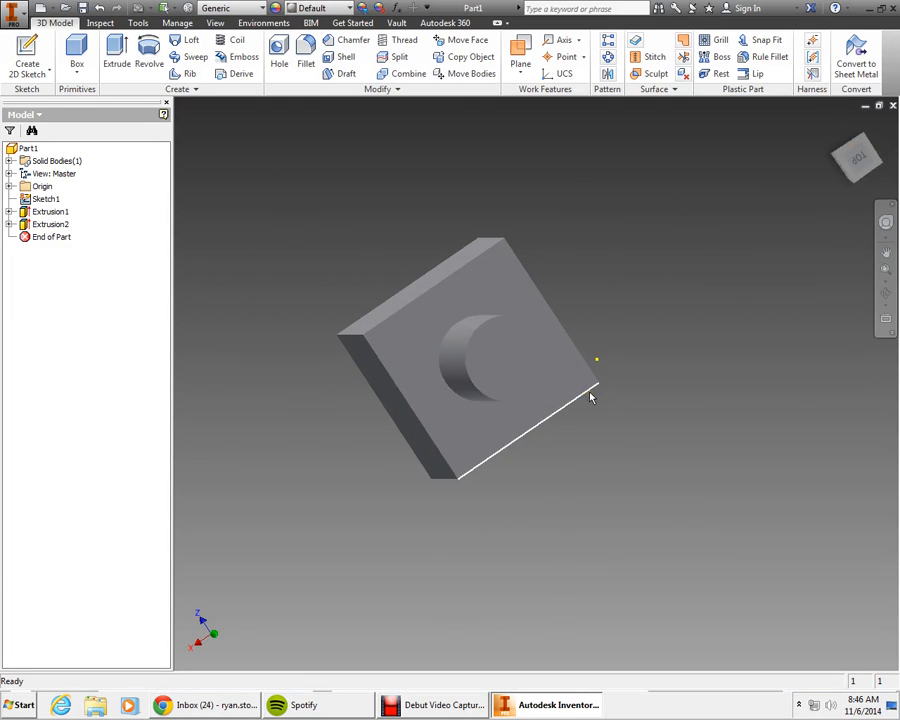
left_click(37, 62)
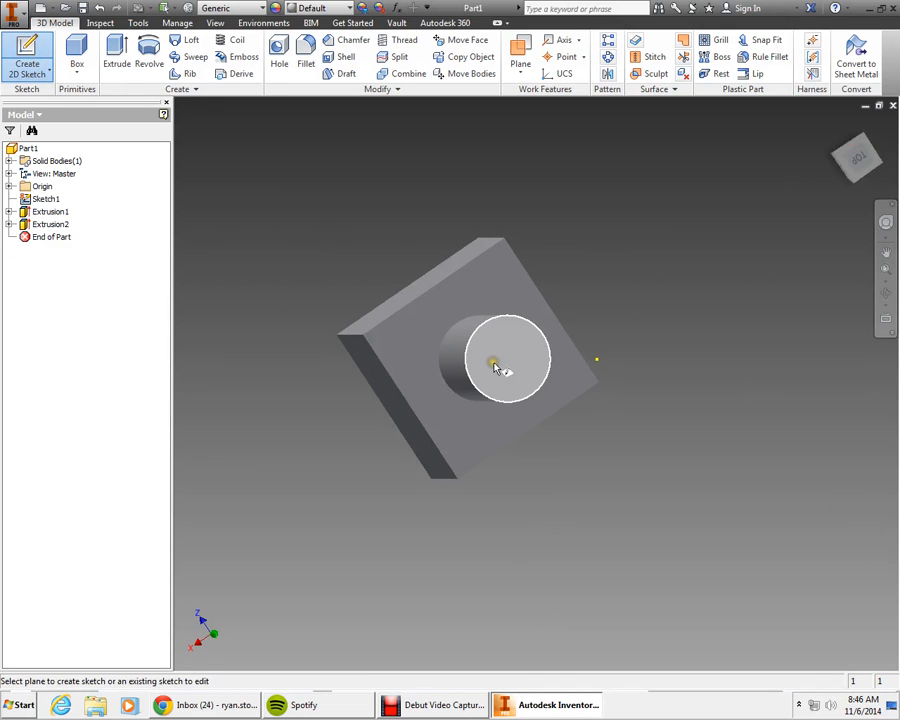
left_click(503, 373)
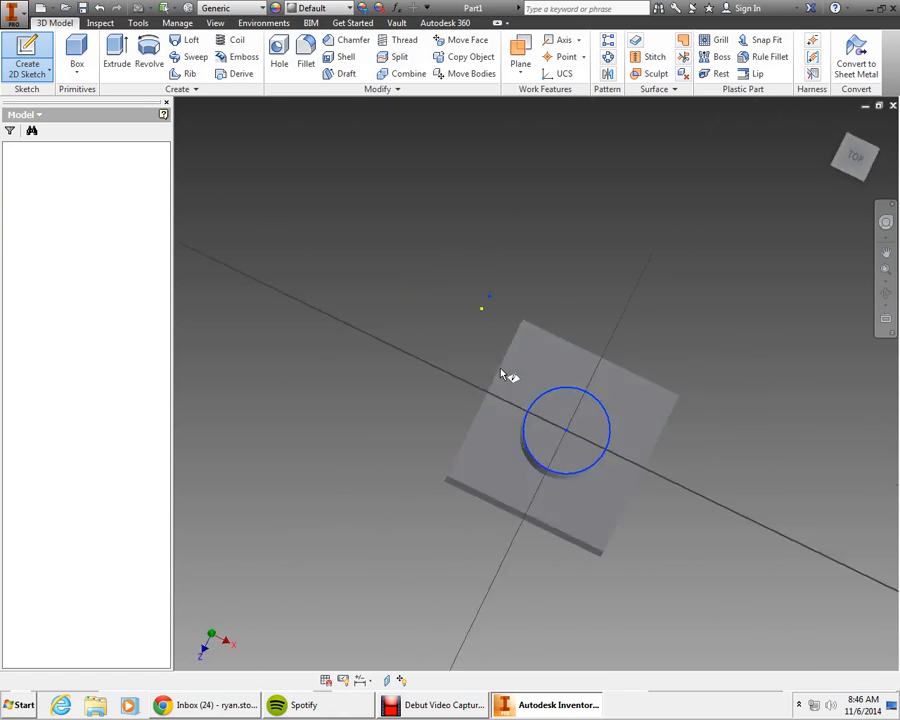
left_click(52, 40)
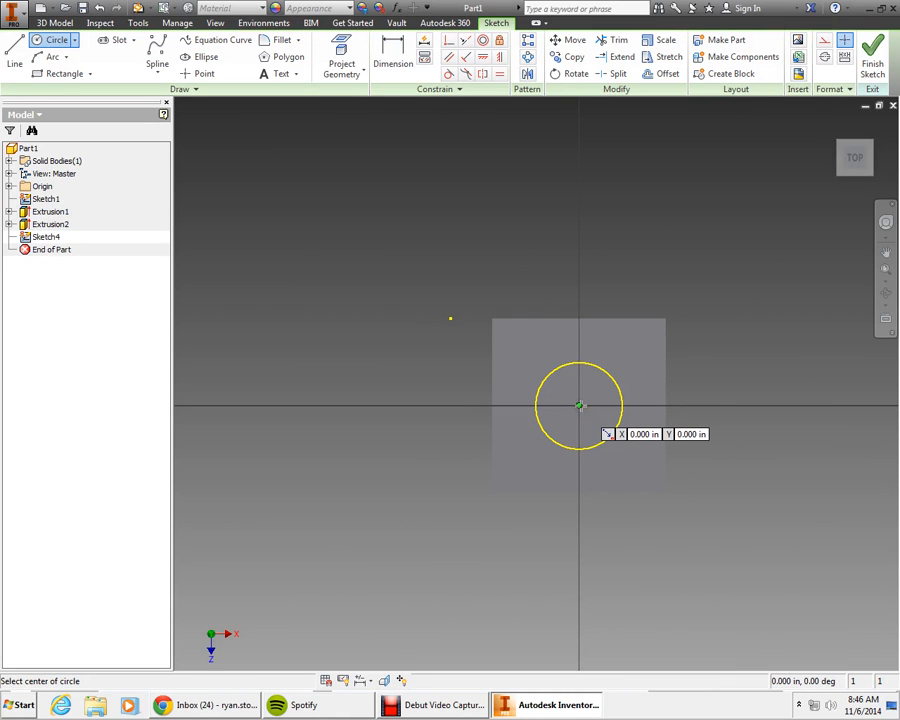
left_click(579, 405)
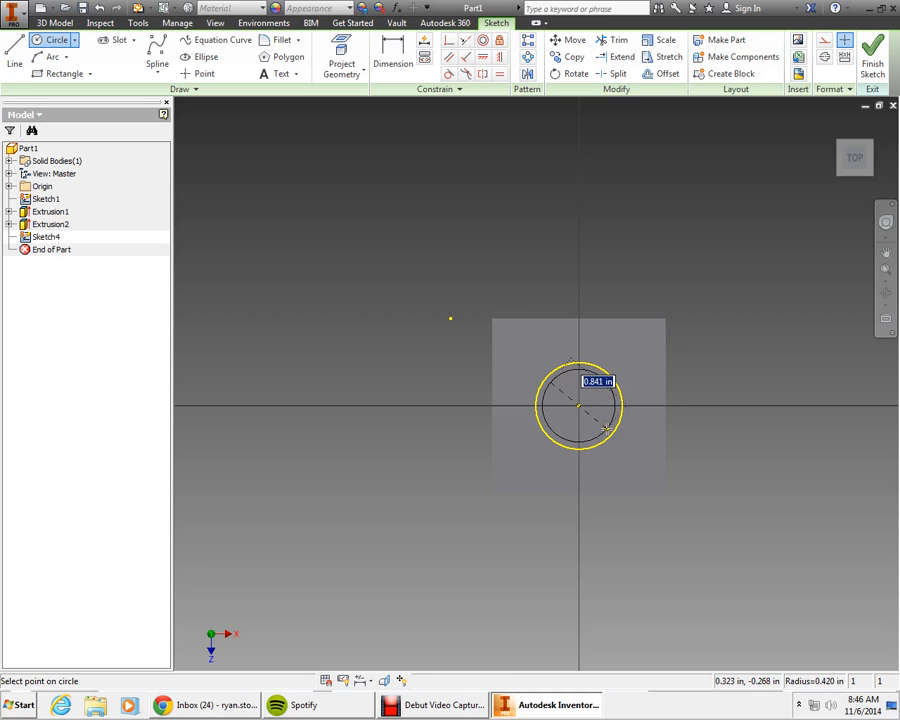
left_click(606, 428)
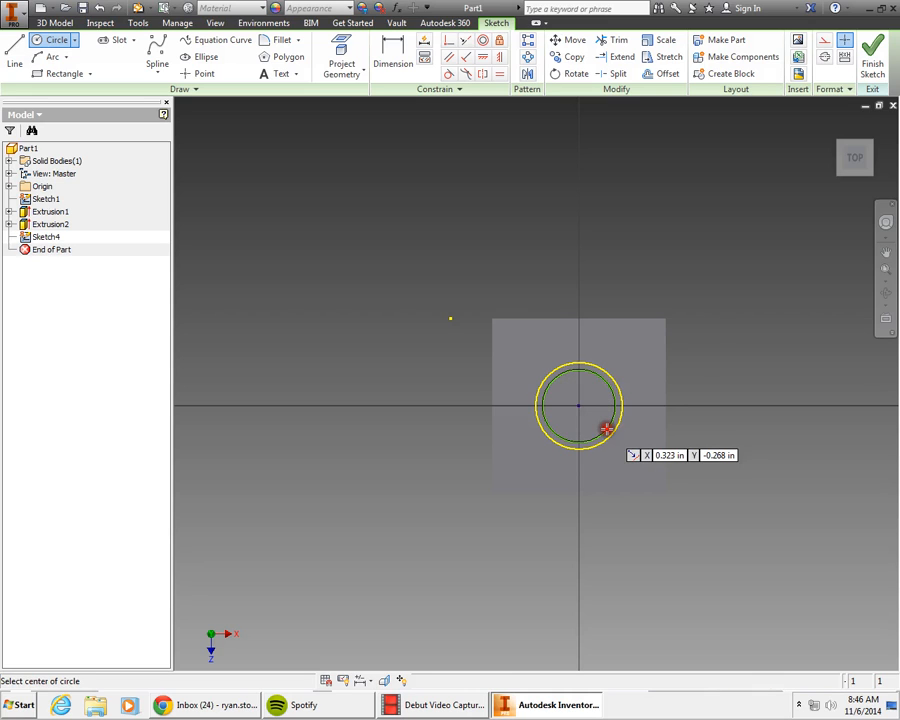
Step: Dimension the new circle with a value of .075 in and finish the sketch
left_click(381, 47)
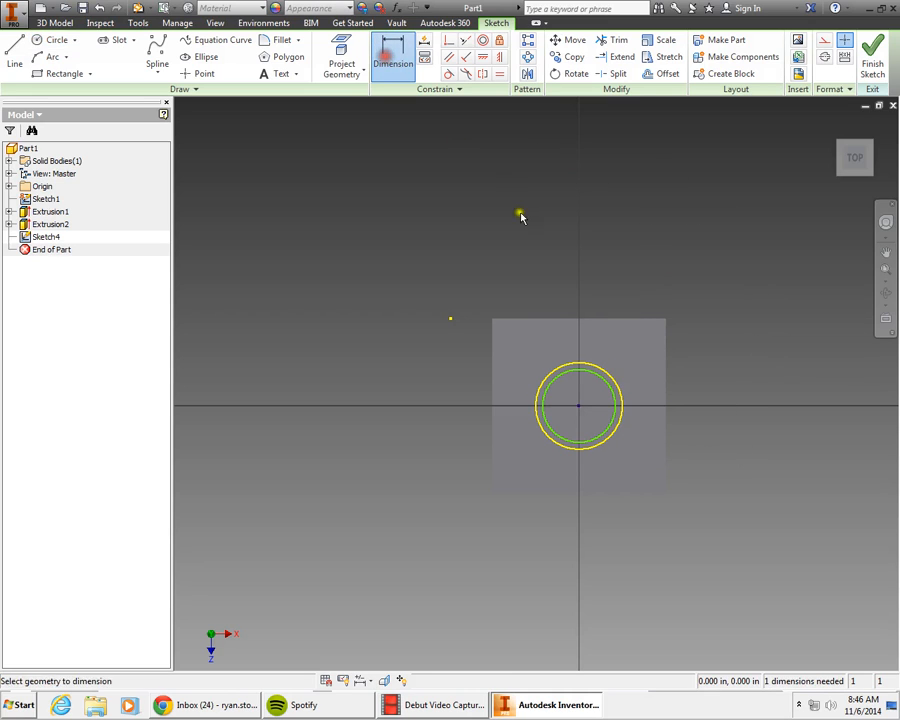
left_click(598, 369)
left_click(687, 357)
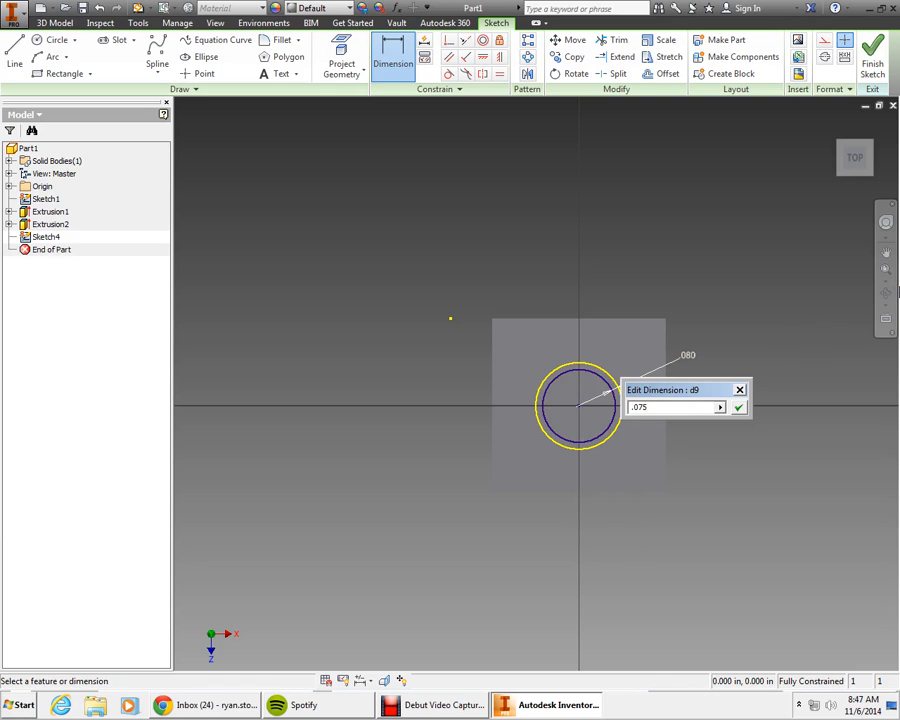
key("Return")
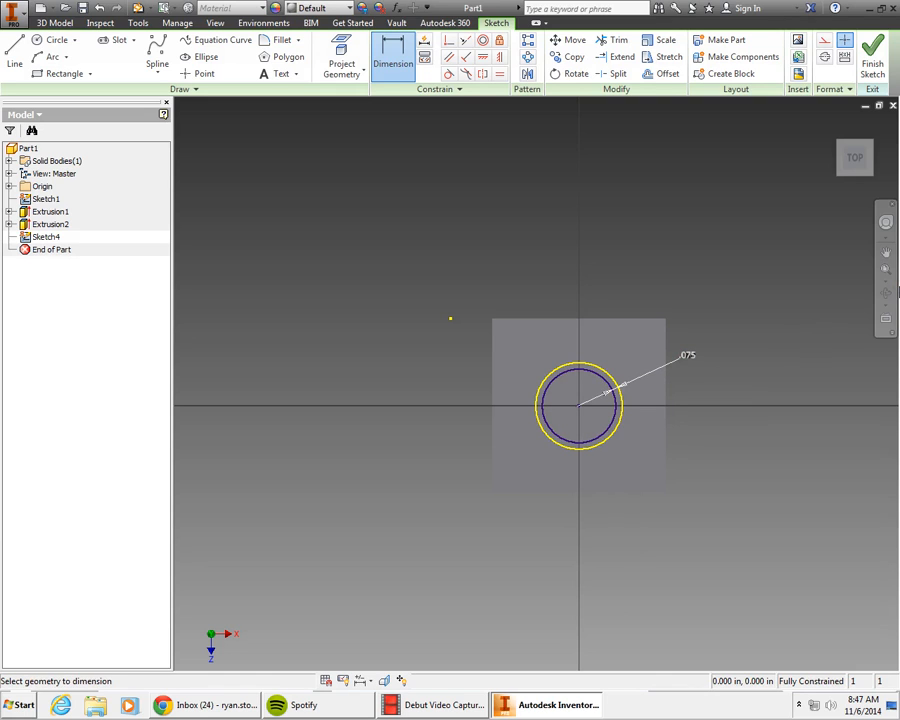
left_click(873, 60)
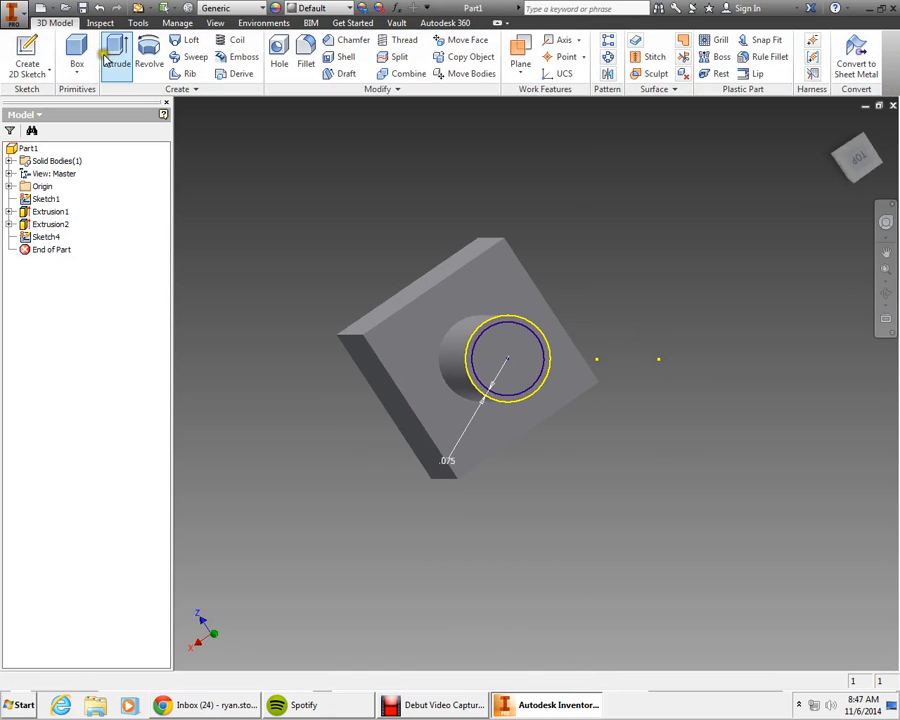
Step: Cut-extrude the new circle profile through all to hollow out the cylinder
left_click(115, 62)
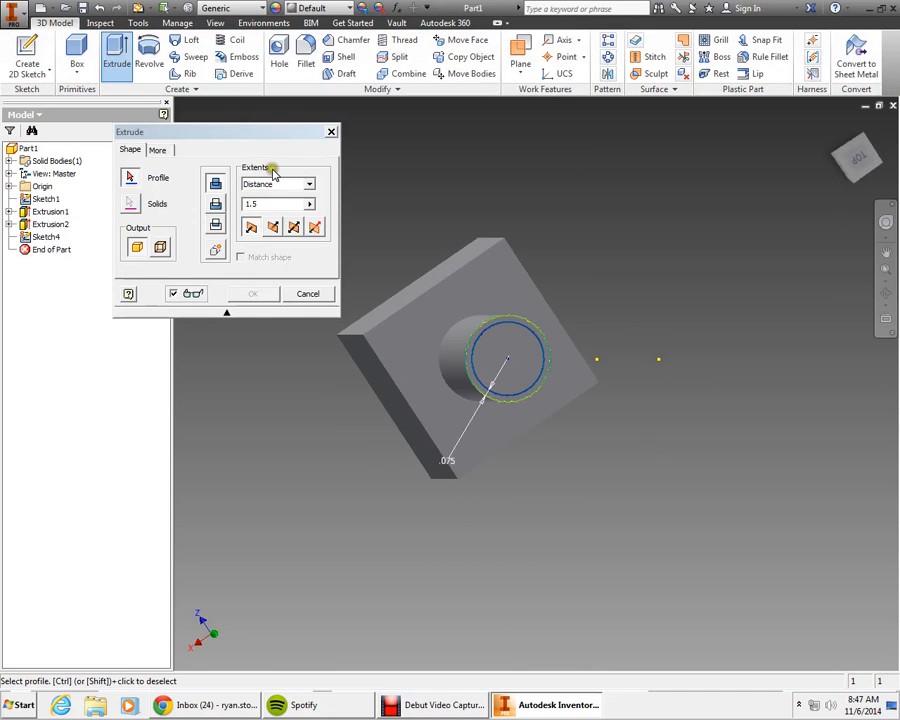
left_click(216, 206)
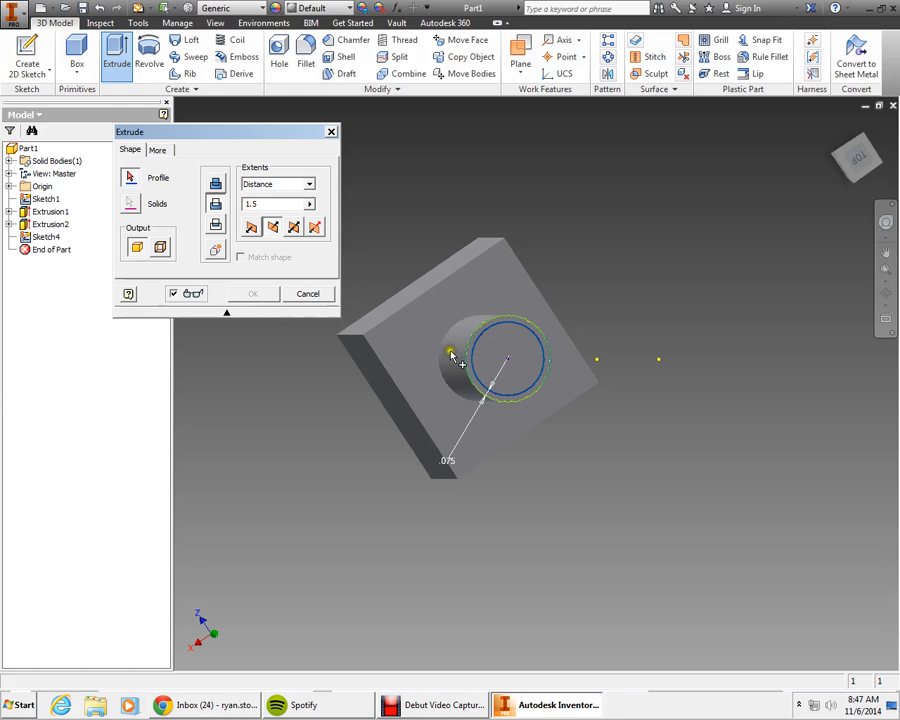
left_click(501, 359)
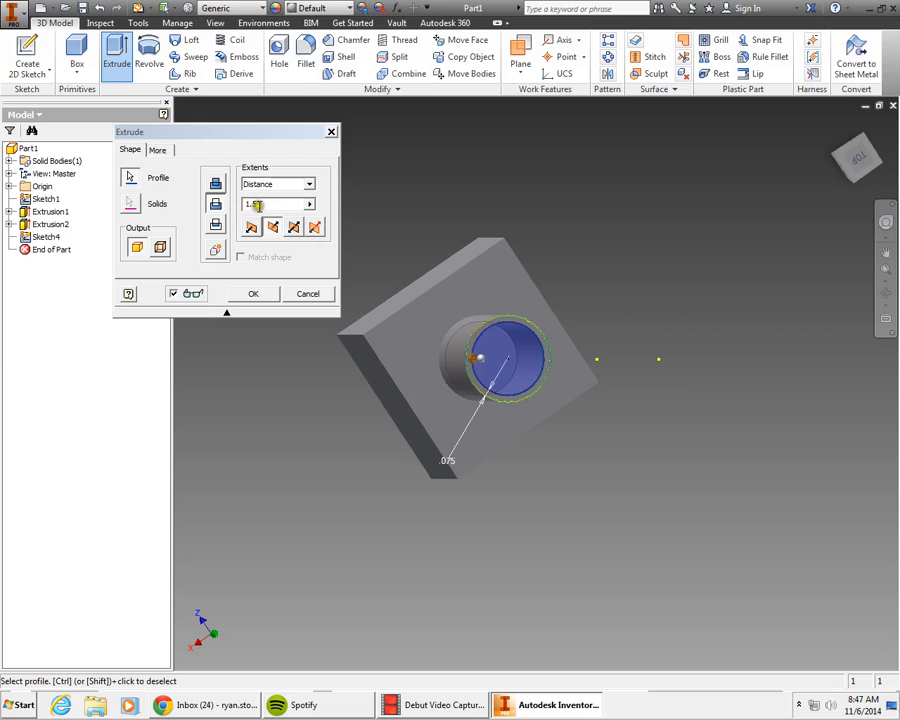
left_click(310, 185)
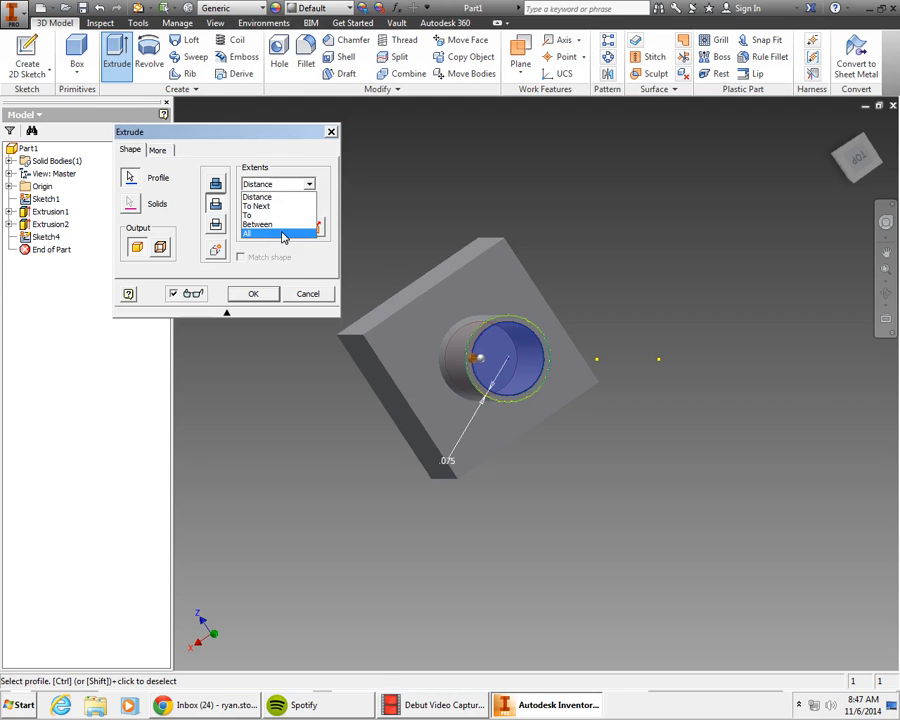
left_click(283, 234)
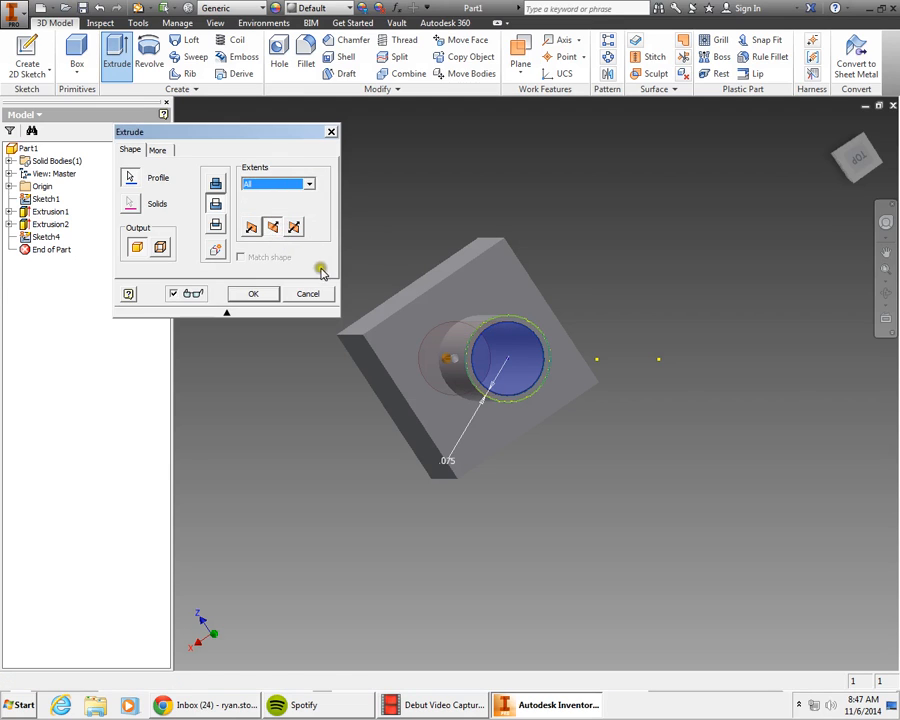
left_click(256, 295)
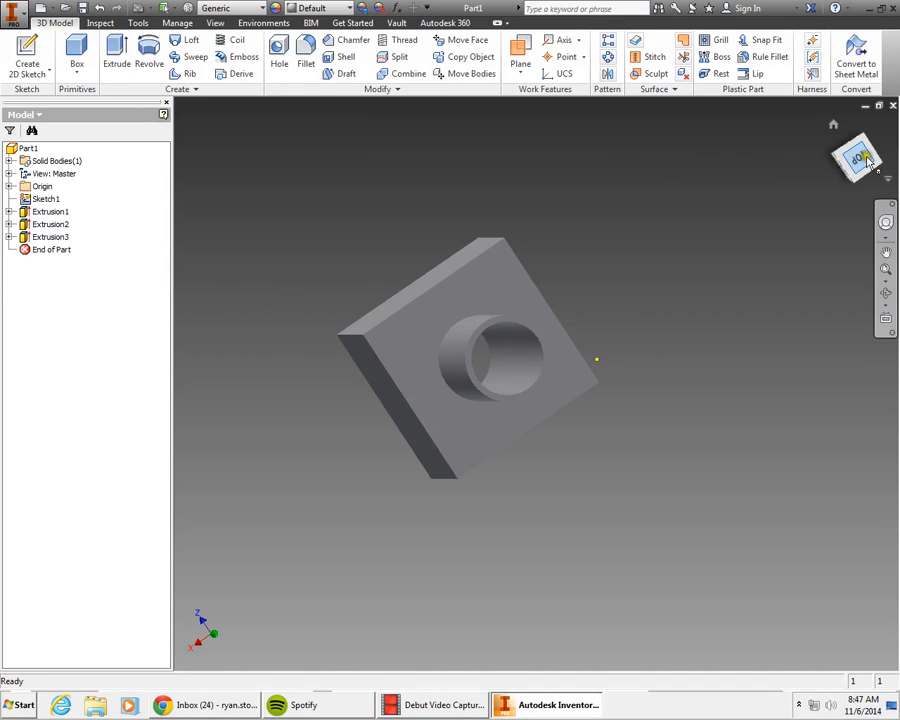
mouse_move(867, 160)
left_mouse_down()
mouse_move(402, 183)
mouse_move(432, 332)
mouse_move(458, 375)
mouse_move(506, 394)
mouse_move(468, 446)
mouse_move(434, 461)
mouse_move(424, 454)
left_mouse_up()
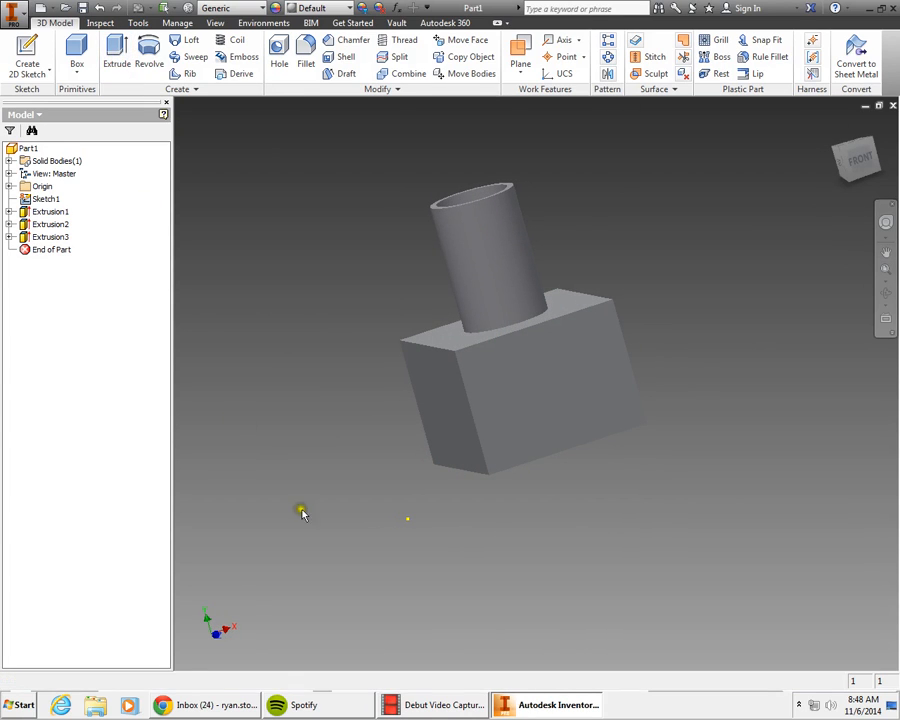
left_click(419, 712)
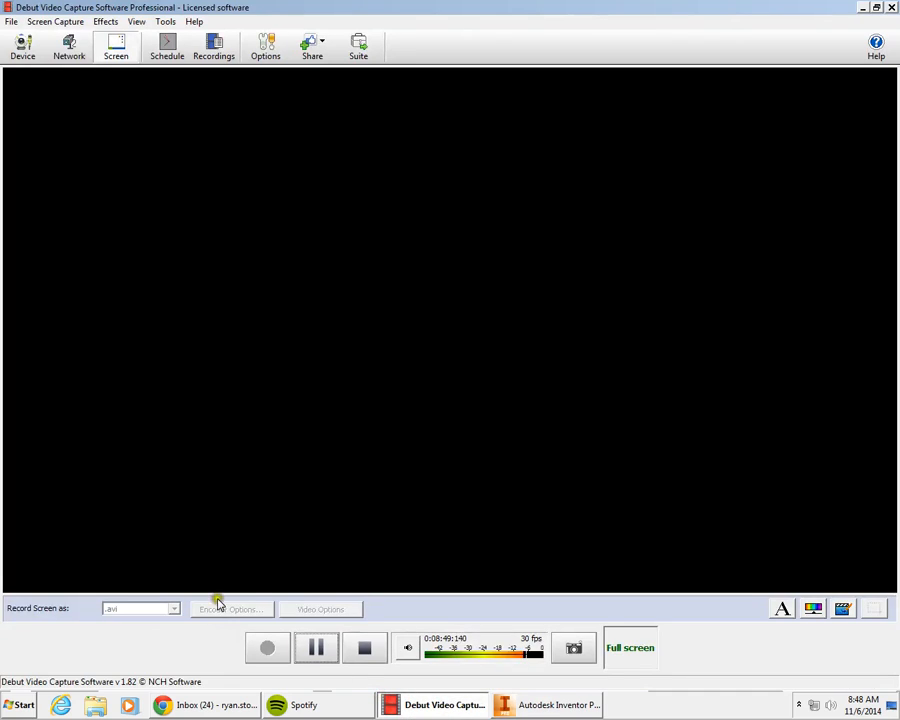